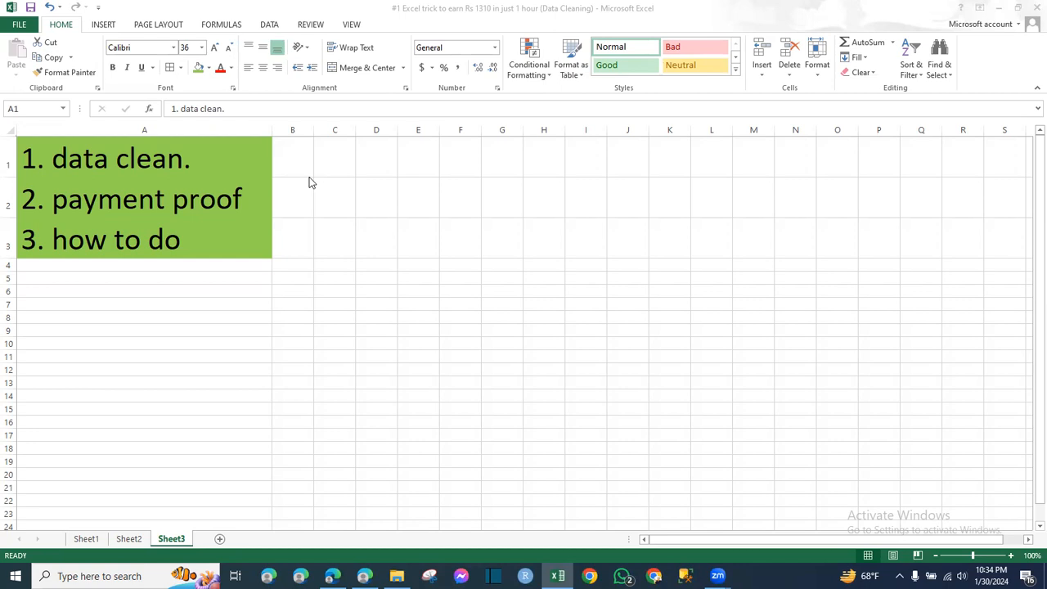
# Fill the "2. payment proof" cell on Sheet3 with yellow.
pyautogui.click(204, 194)
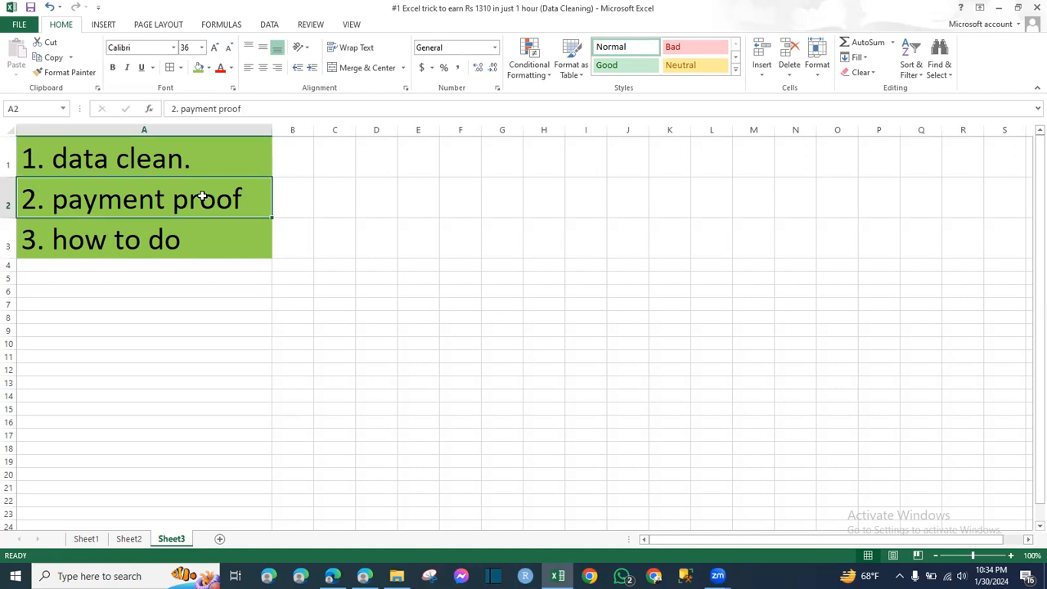
pyautogui.click(209, 72)
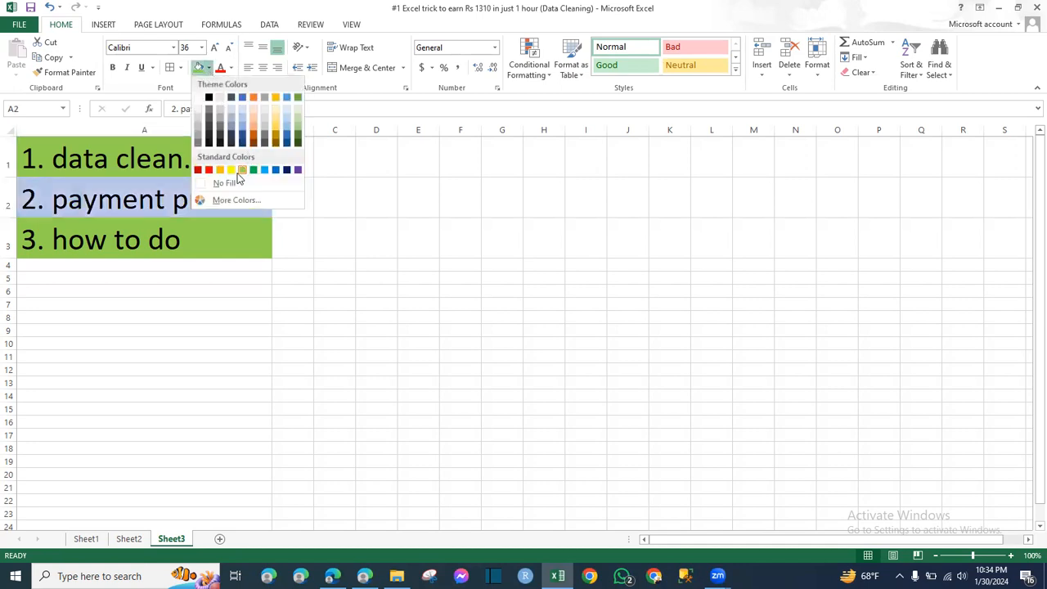
pyautogui.click(232, 170)
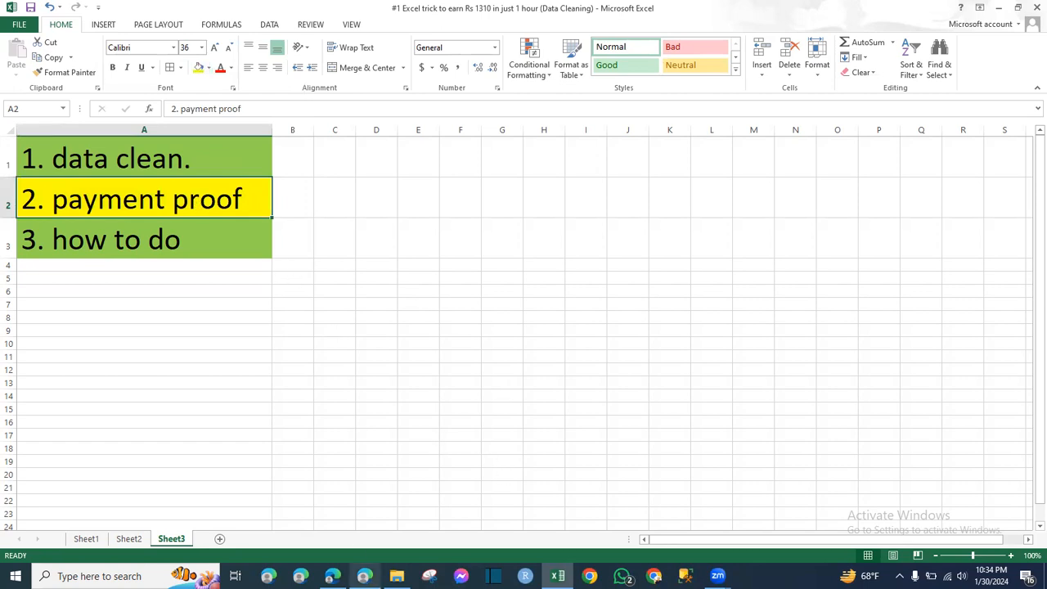
# Switch to the Fiverr page in the browser and search for "data cleaning".
pyautogui.click(364, 576)
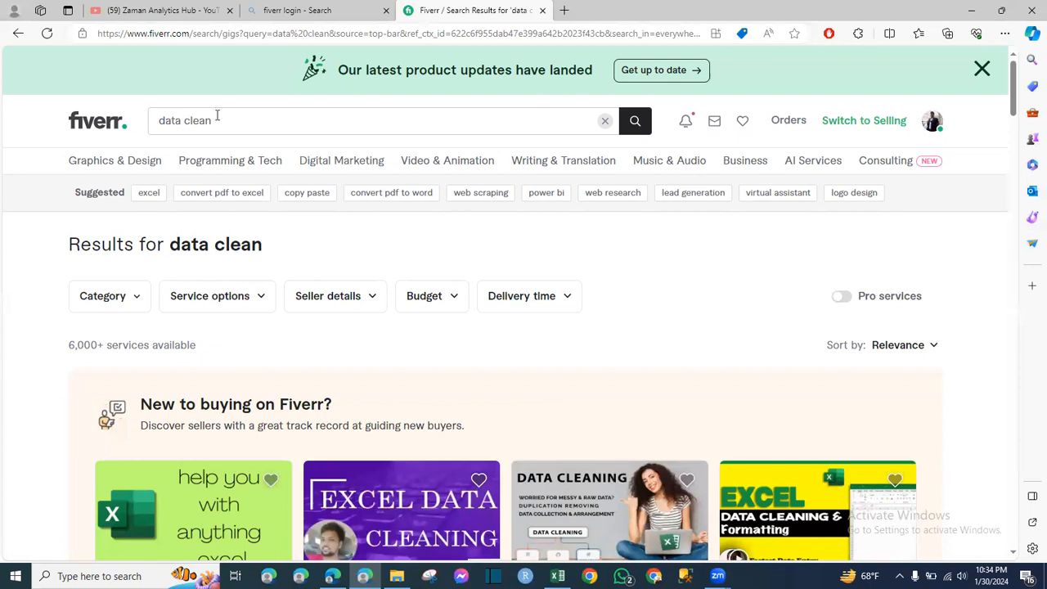
pyautogui.click(312, 117)
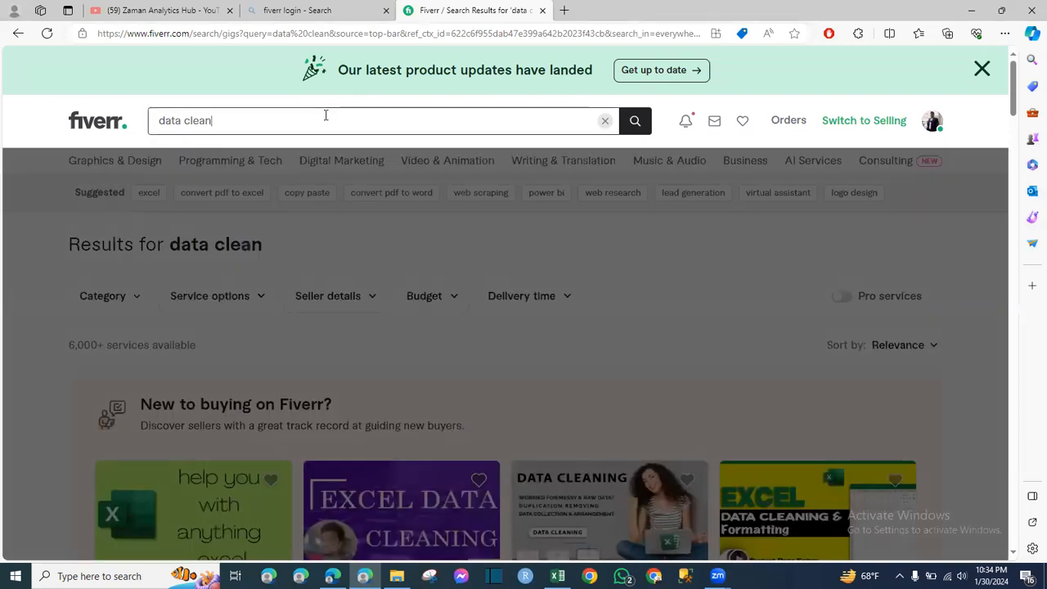
pyautogui.click(592, 278)
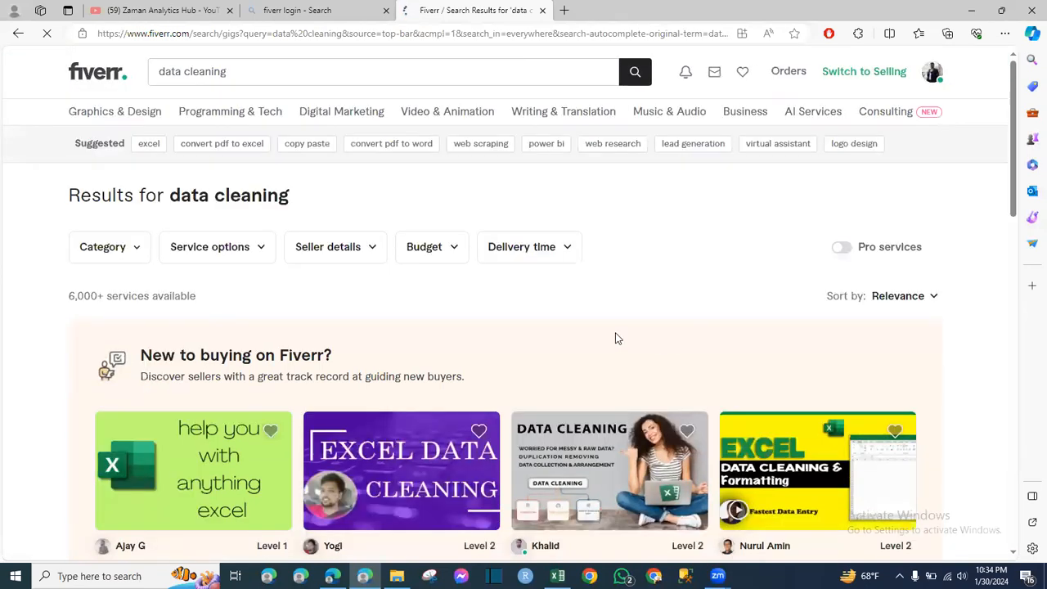
# Review the data cleaning gigs on the results page, comparing their services, ratings and starting prices.
pyautogui.scroll(-1, 615, 339)
pyautogui.scroll(-2, 348, 409)
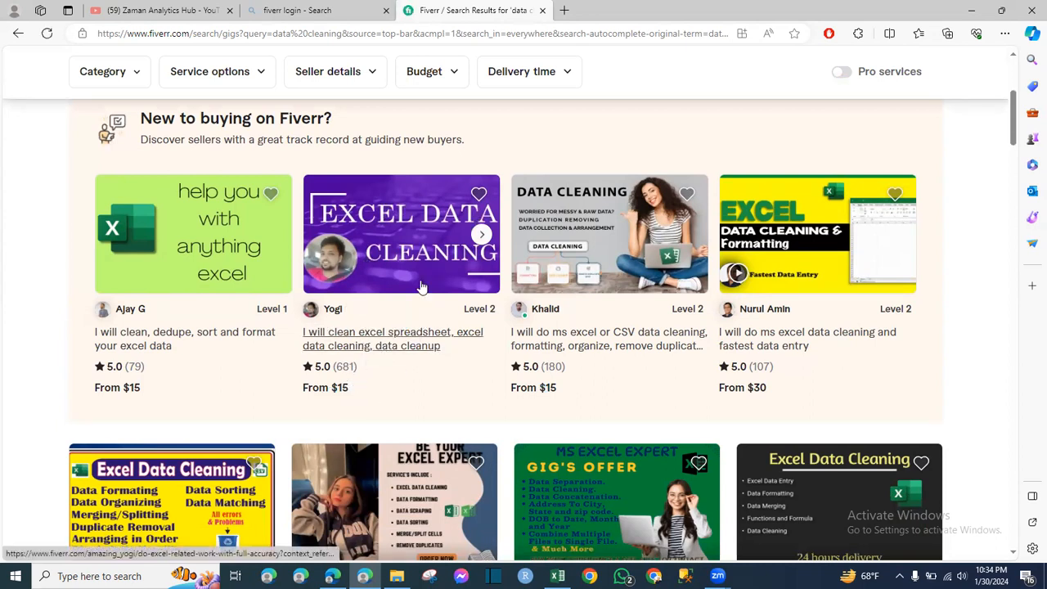
pyautogui.moveTo(357, 388); pyautogui.dragTo(303, 387)
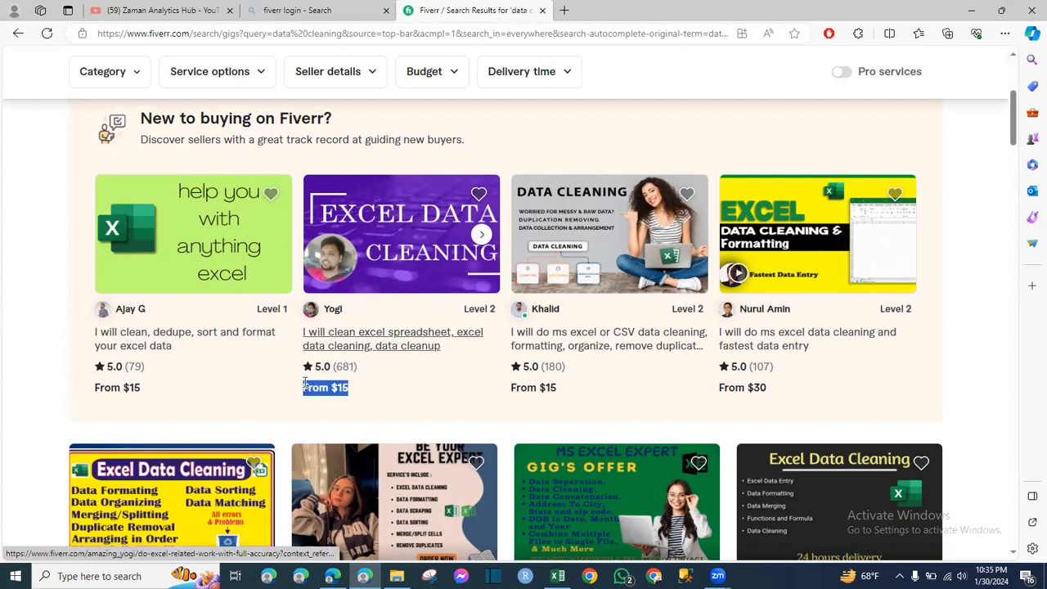
pyautogui.click(462, 390)
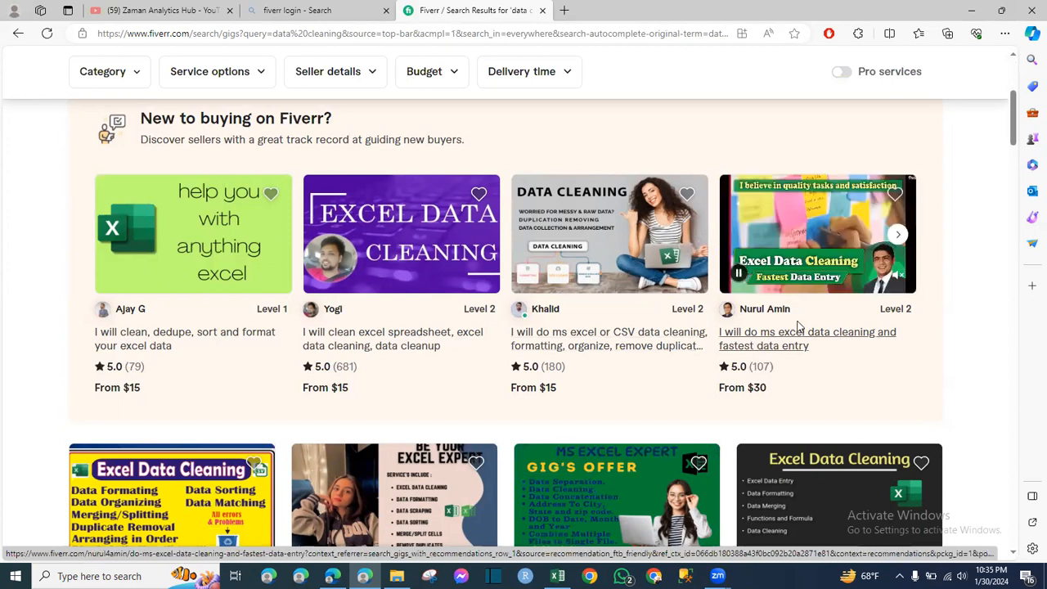
pyautogui.scroll(-1, 798, 331)
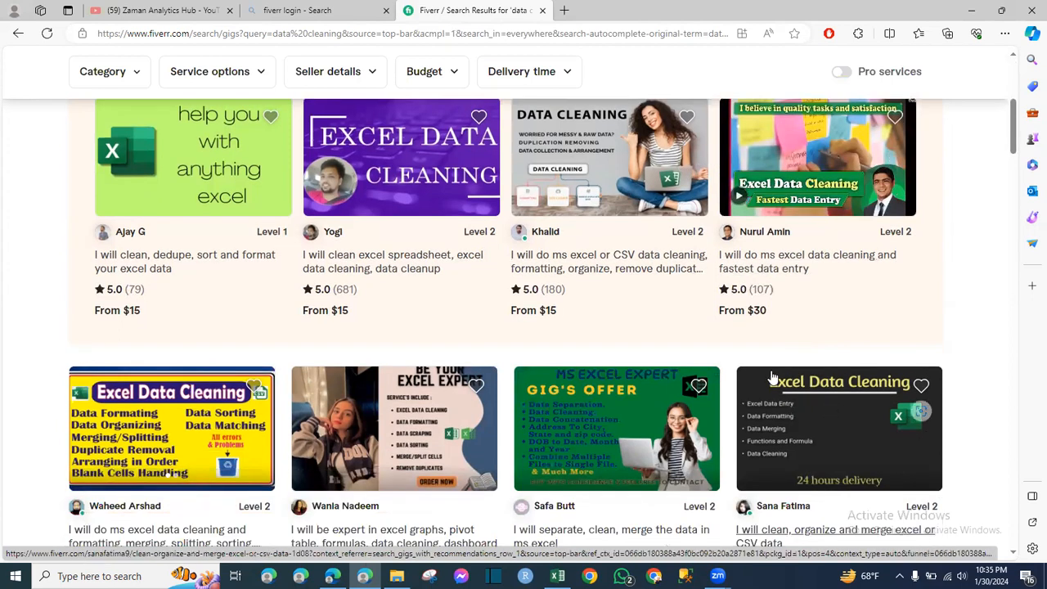
pyautogui.scroll(-1, 834, 411)
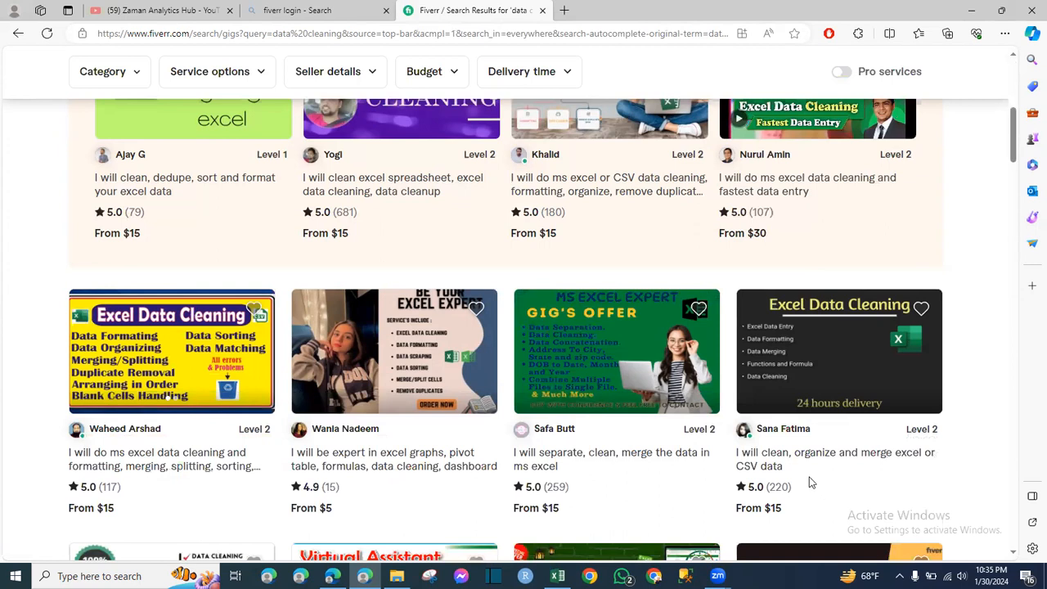
pyautogui.scroll(-1, 550, 449)
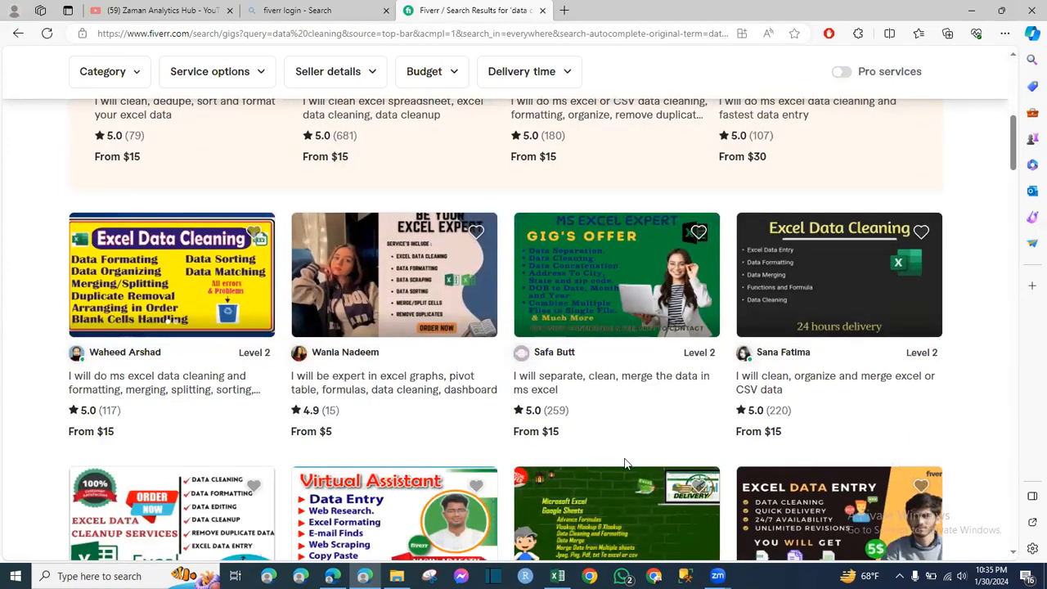
pyautogui.scroll(5, 614, 422)
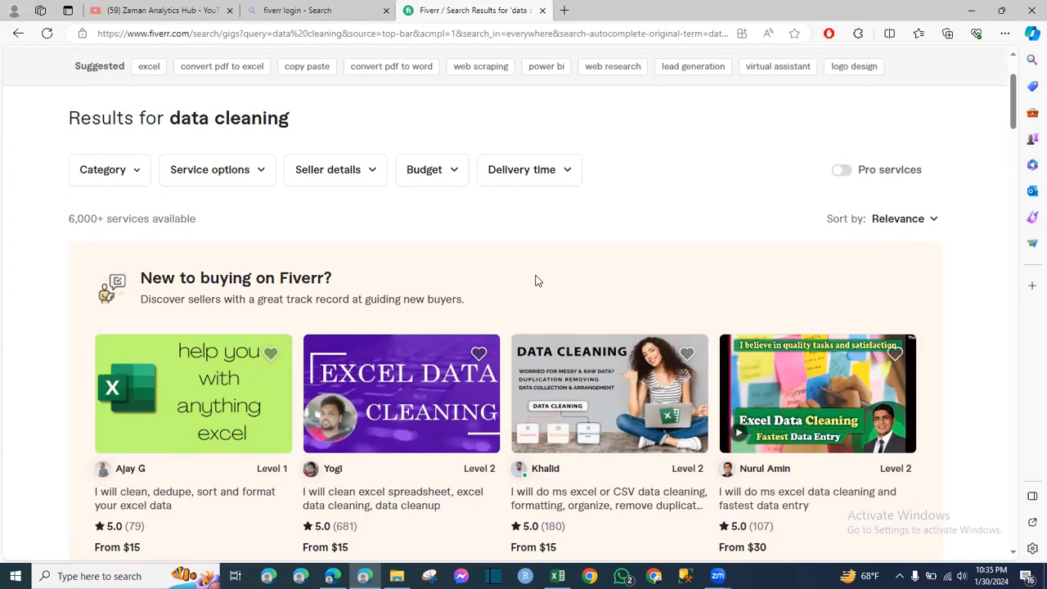
# Return to the Excel workbook and compare the raw data on Sheet1 with the cleaned table on Sheet2, viewing both at 110% zoom.
pyautogui.click(973, 10)
pyautogui.click(194, 243)
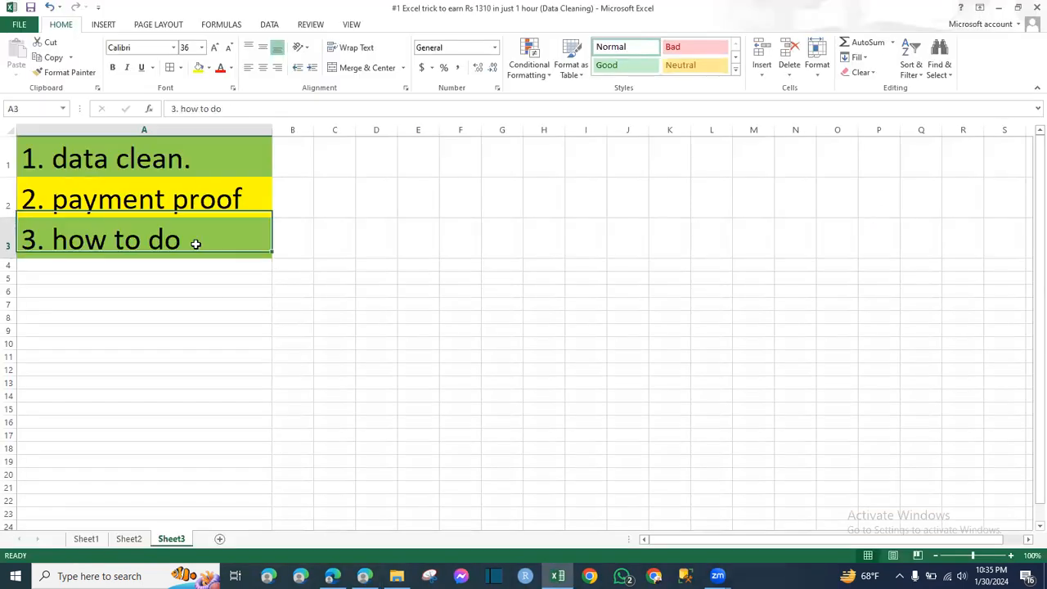
pyautogui.click(138, 541)
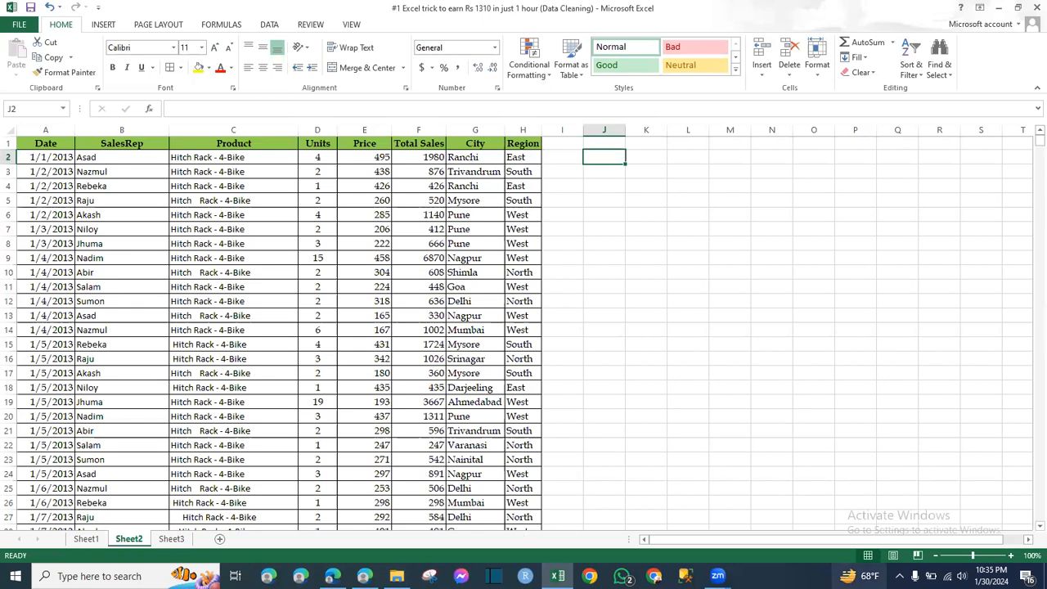
pyautogui.click(1016, 560)
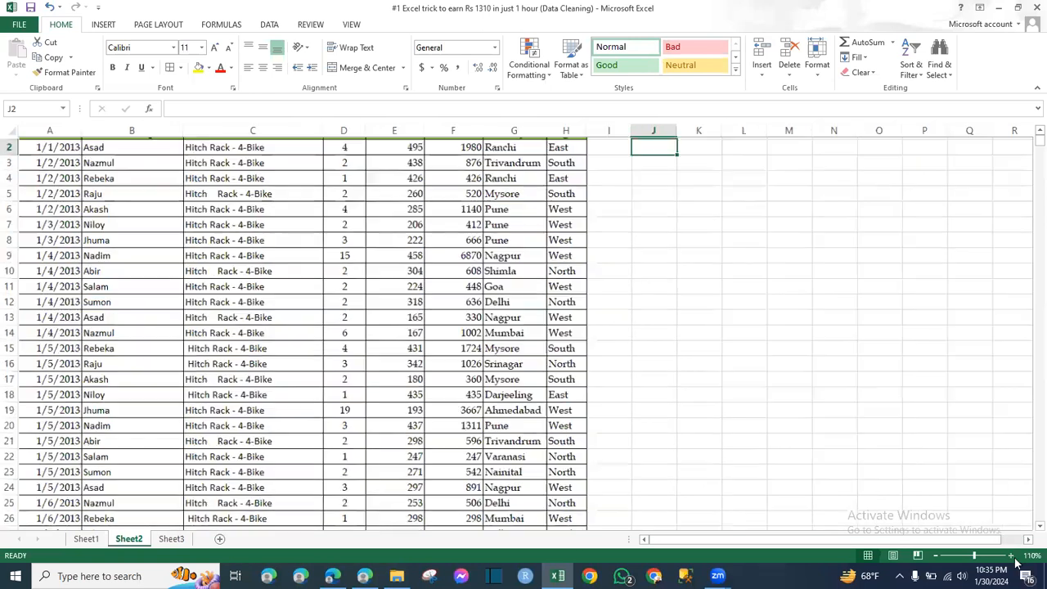
pyautogui.scroll(1, 419, 385)
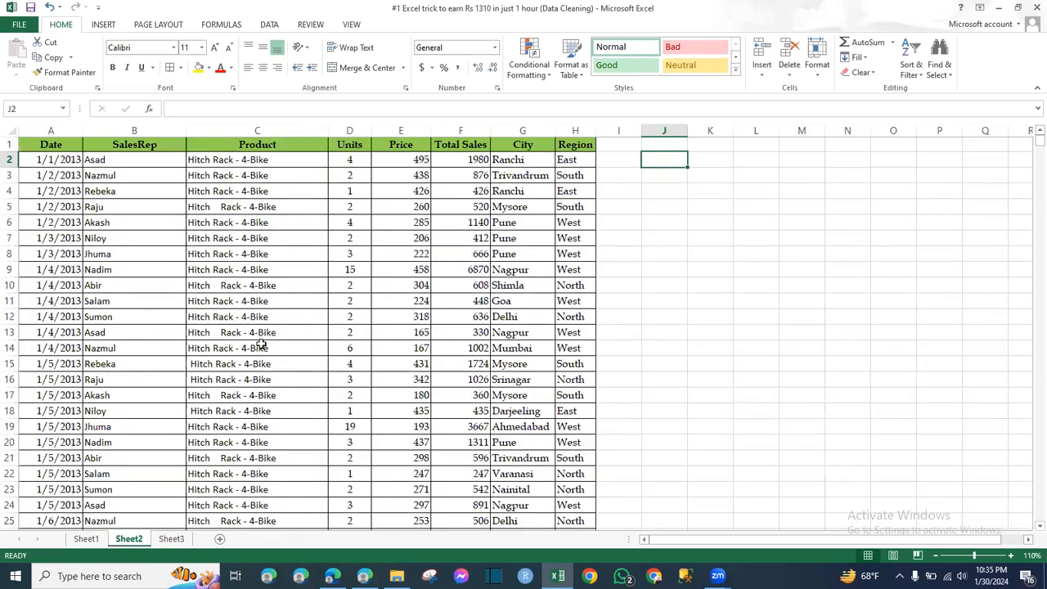
pyautogui.click(87, 540)
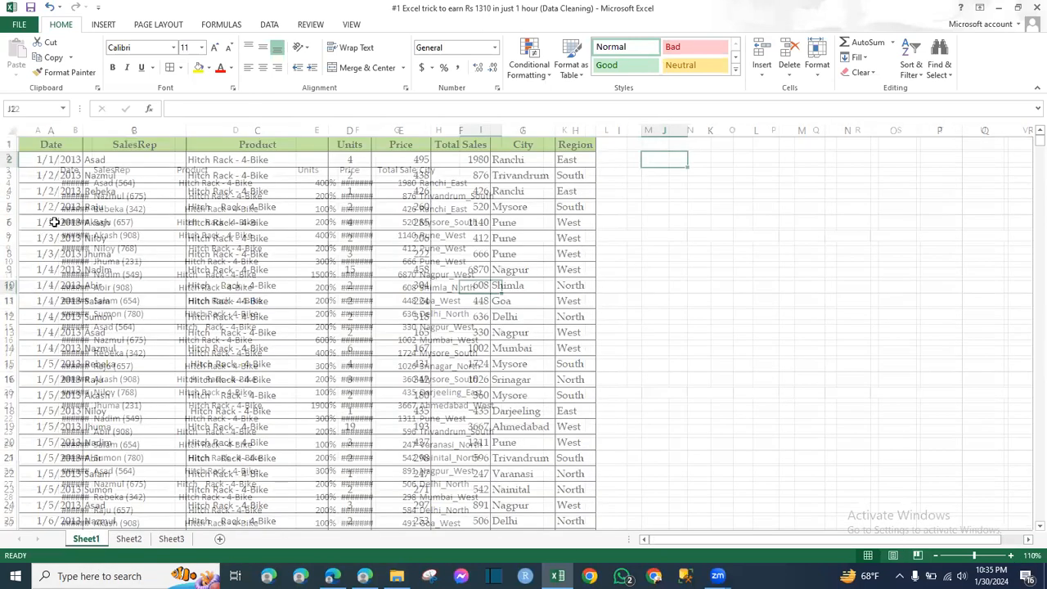
pyautogui.click(129, 540)
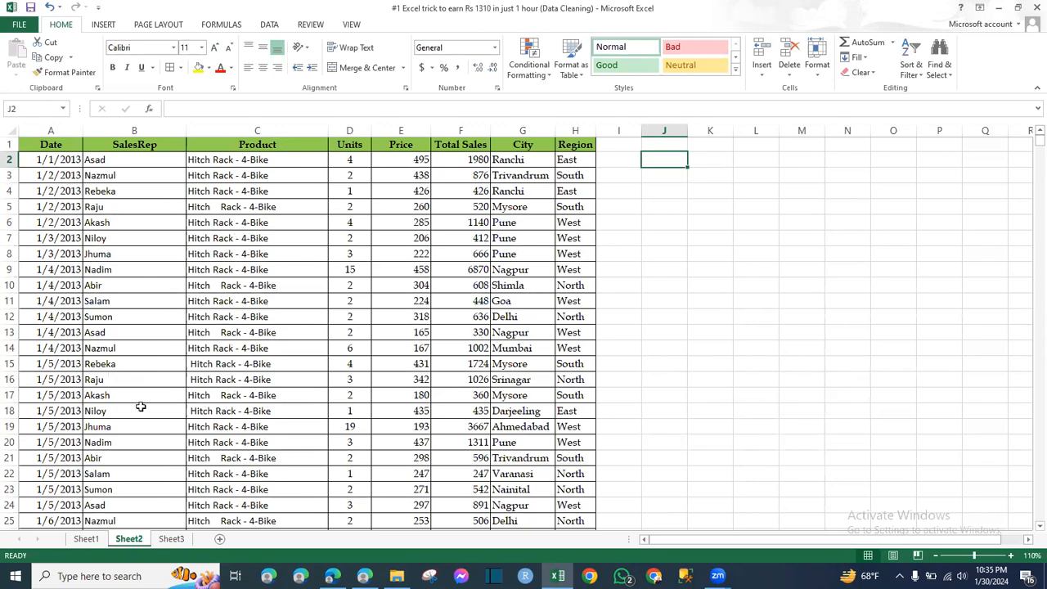
pyautogui.click(86, 539)
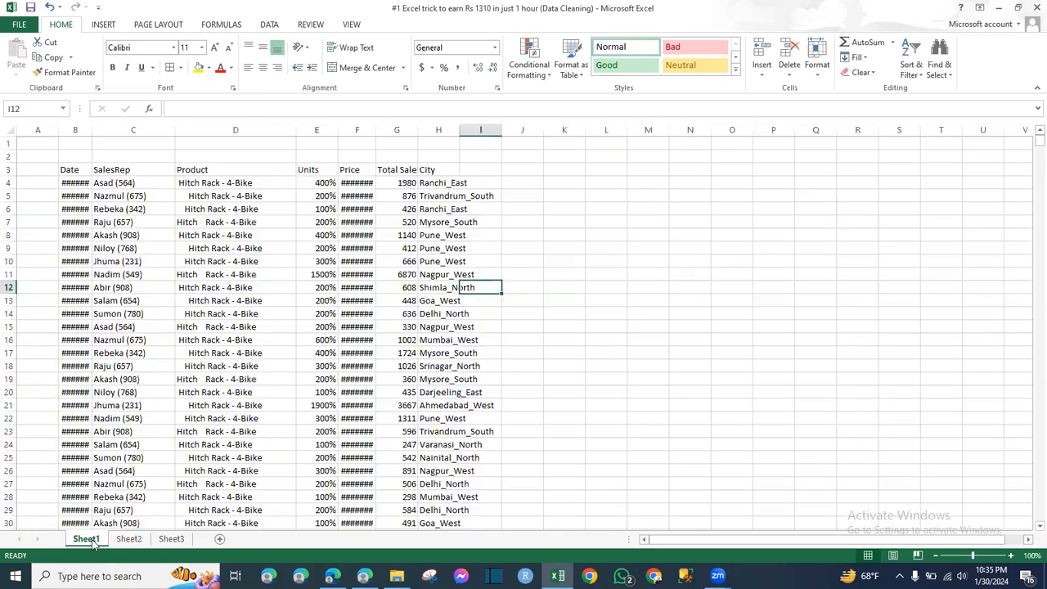
pyautogui.click(1011, 555)
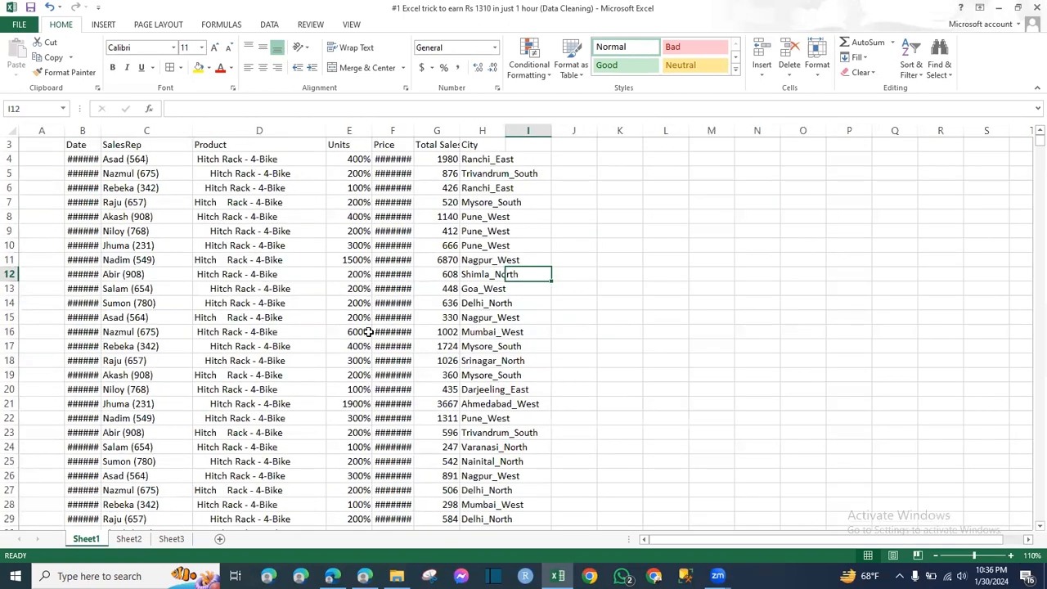
pyautogui.click(127, 539)
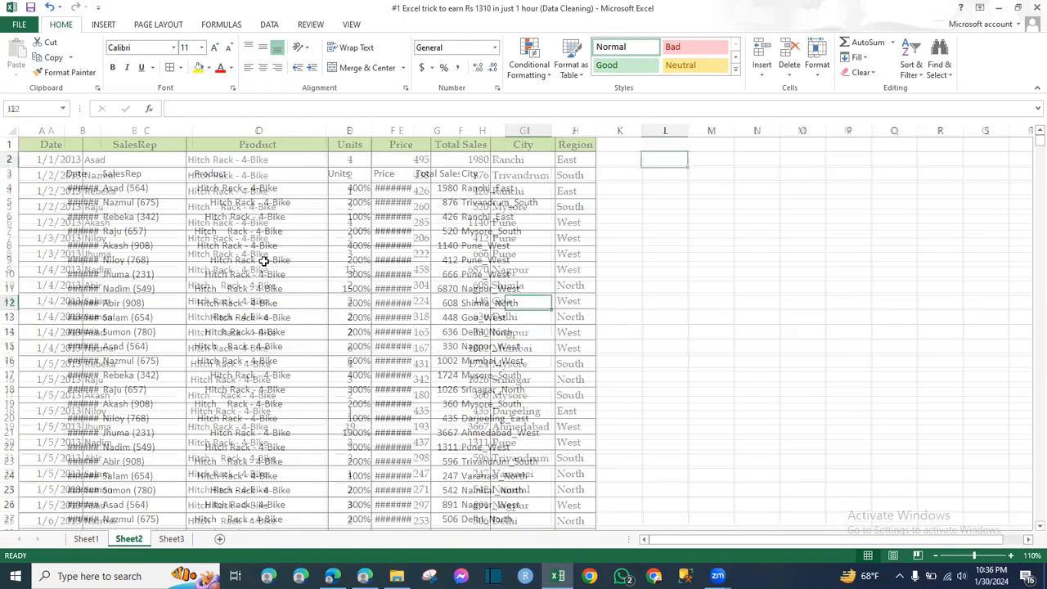
pyautogui.click(84, 539)
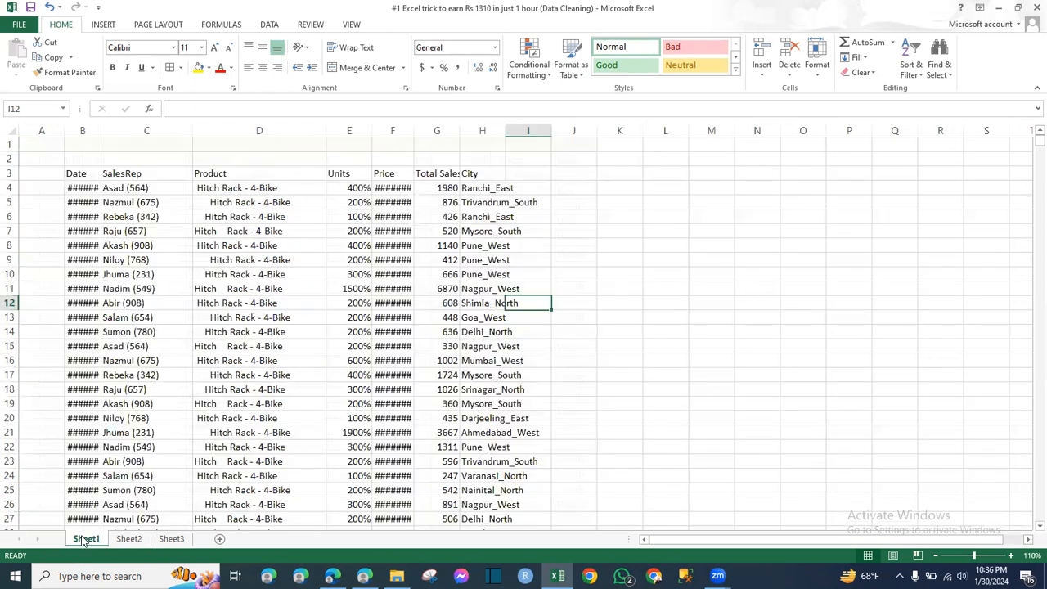
# Examine the extent of Sheet1's Date column from its first entry in B4 down to the last data row.
pyautogui.click(94, 189)
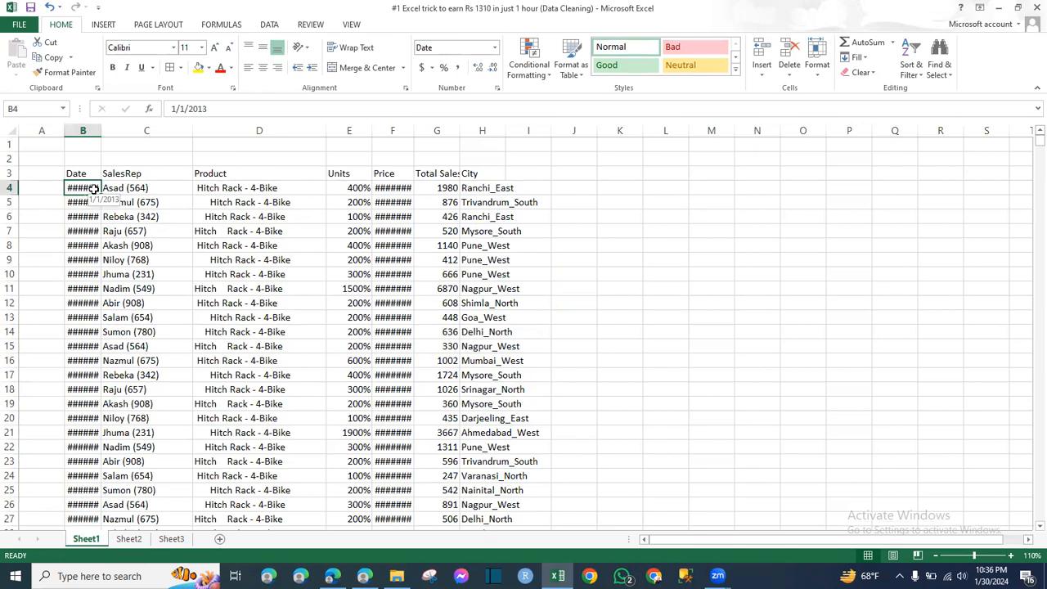
pyautogui.hotkey('ctrl', 'shift', 'Down')
pyautogui.scroll(-1, 94, 189)
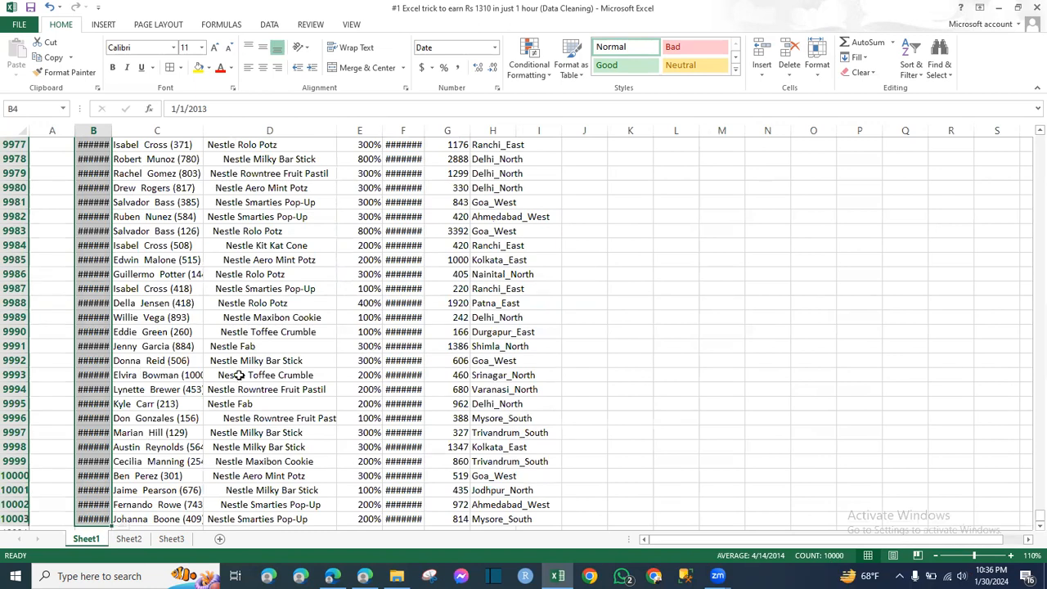
pyautogui.scroll(-1, 236, 372)
pyautogui.scroll(4, 122, 311)
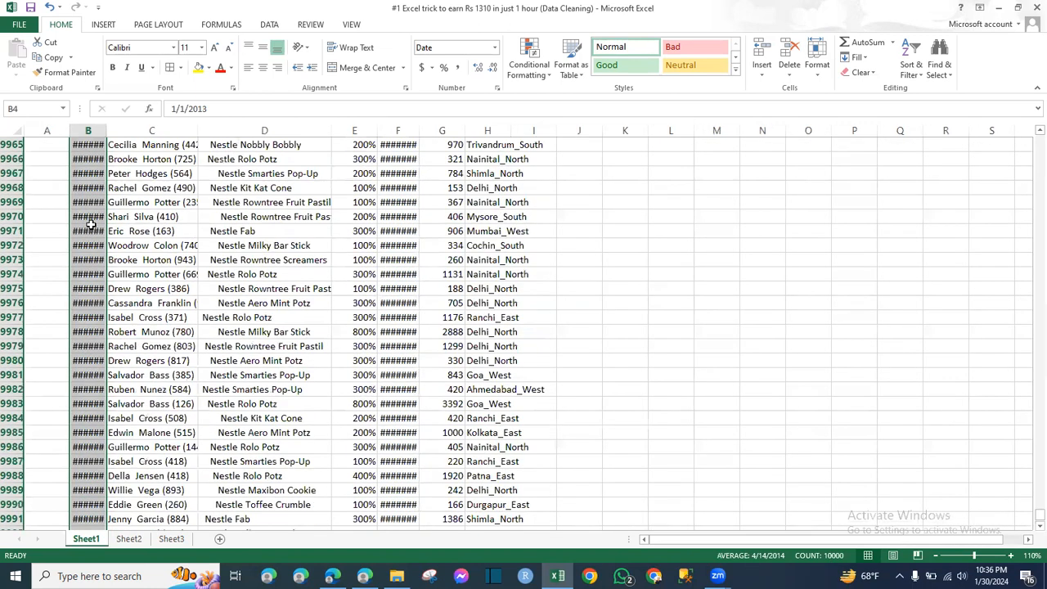
pyautogui.scroll(1, 94, 196)
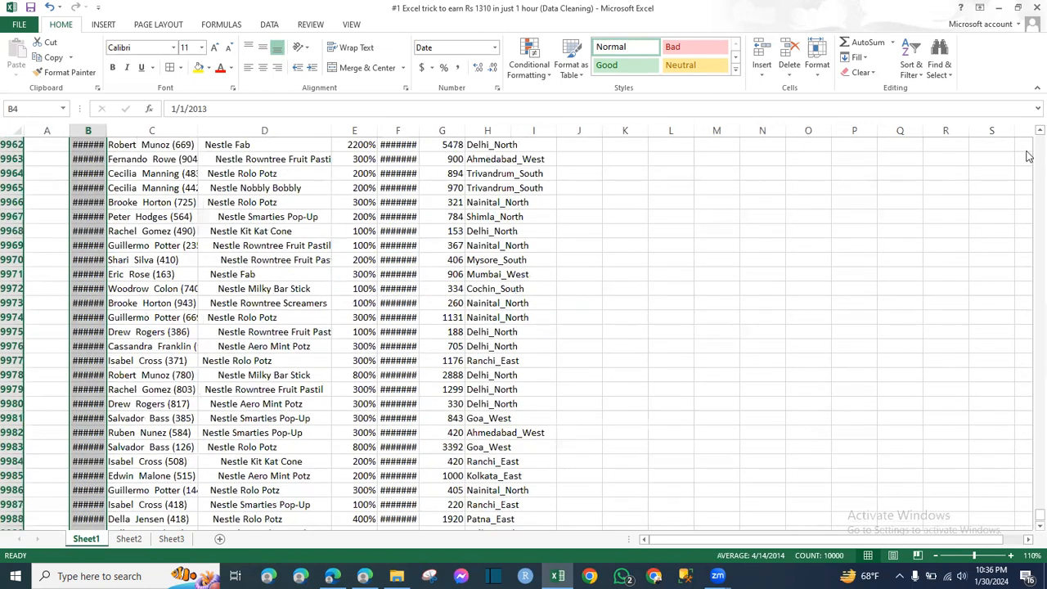
pyautogui.click(1037, 152)
pyautogui.moveTo(1037, 515); pyautogui.dragTo(1037, 132)
pyautogui.click(81, 213)
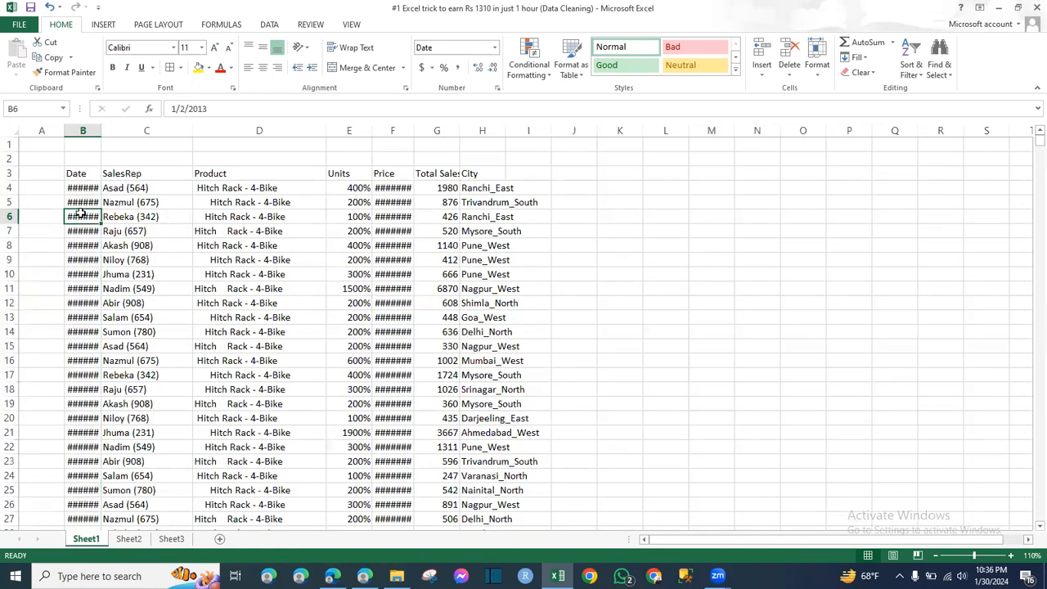
pyautogui.click(88, 187)
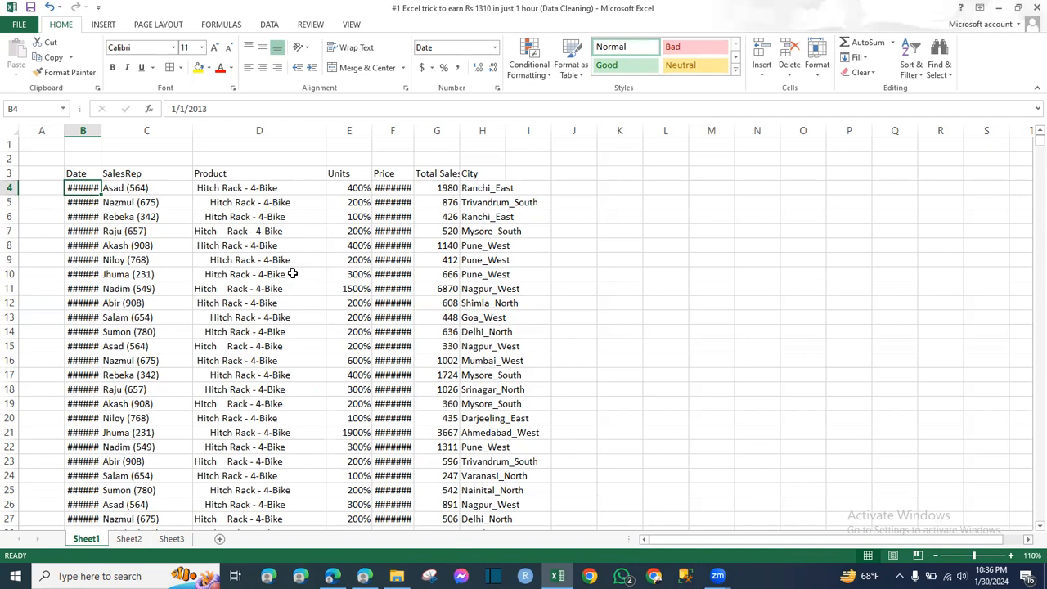
# AutoFit the width of all columns on Sheet1 to their contents.
pyautogui.click(15, 132)
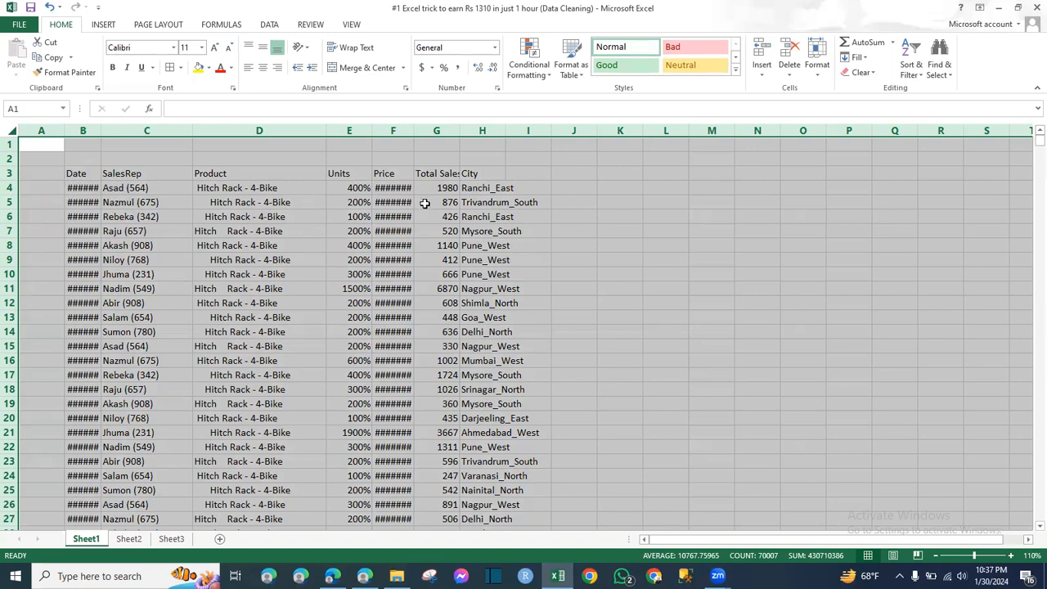
pyautogui.doubleClick(65, 131)
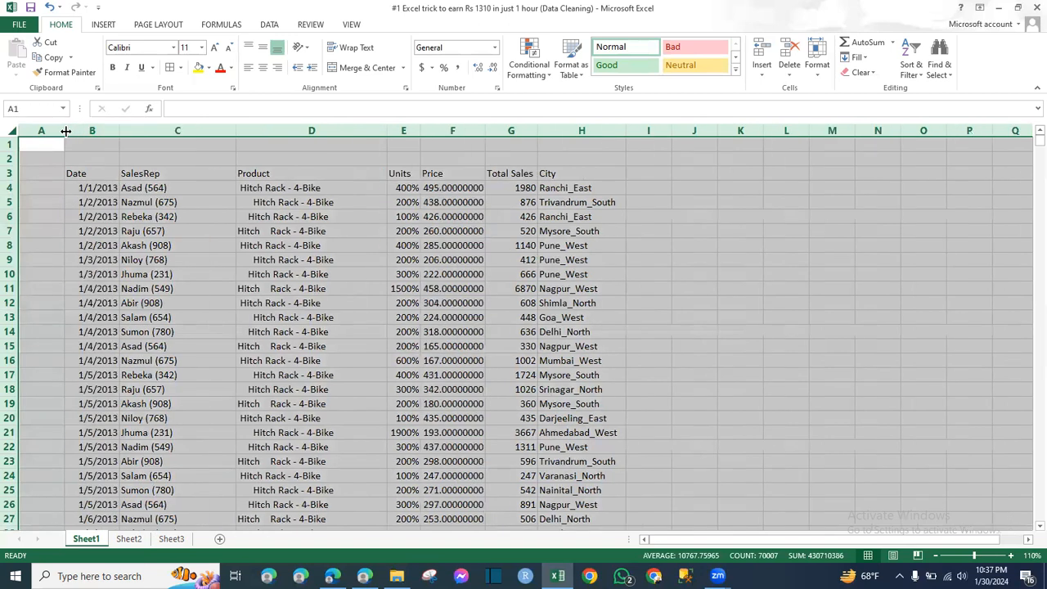
pyautogui.click(115, 214)
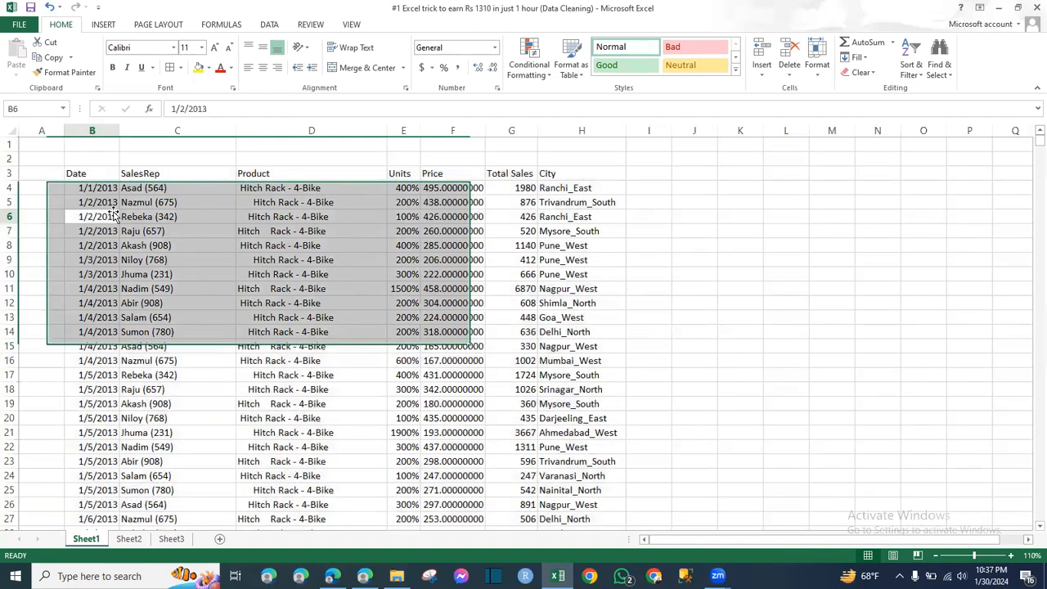
# Inspect the Date, Price and SalesRep entries on Sheet1 for formatting problems and unwanted characters.
pyautogui.click(110, 188)
pyautogui.click(463, 190)
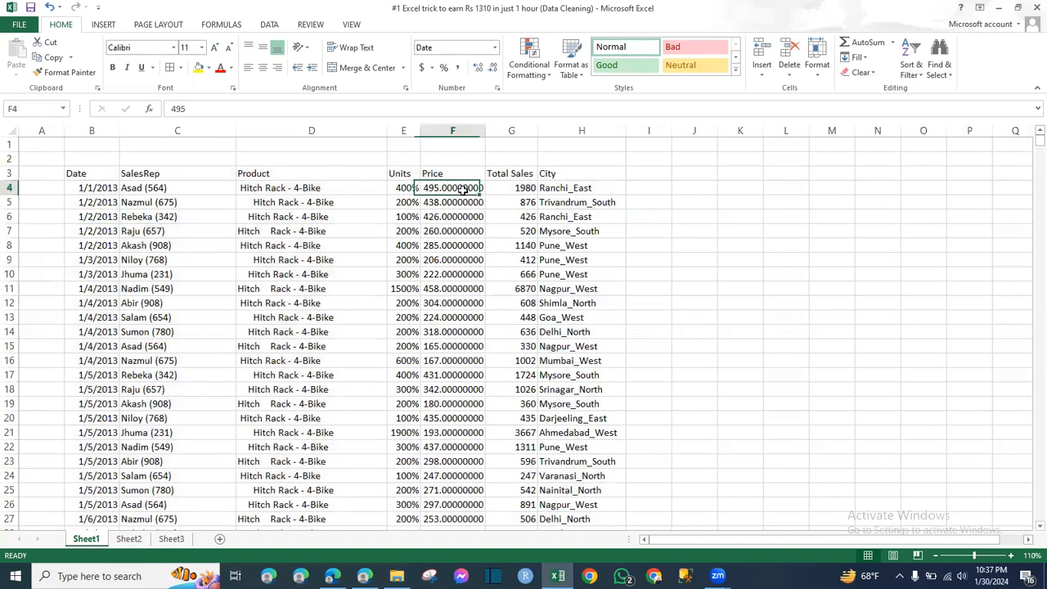
pyautogui.click(460, 205)
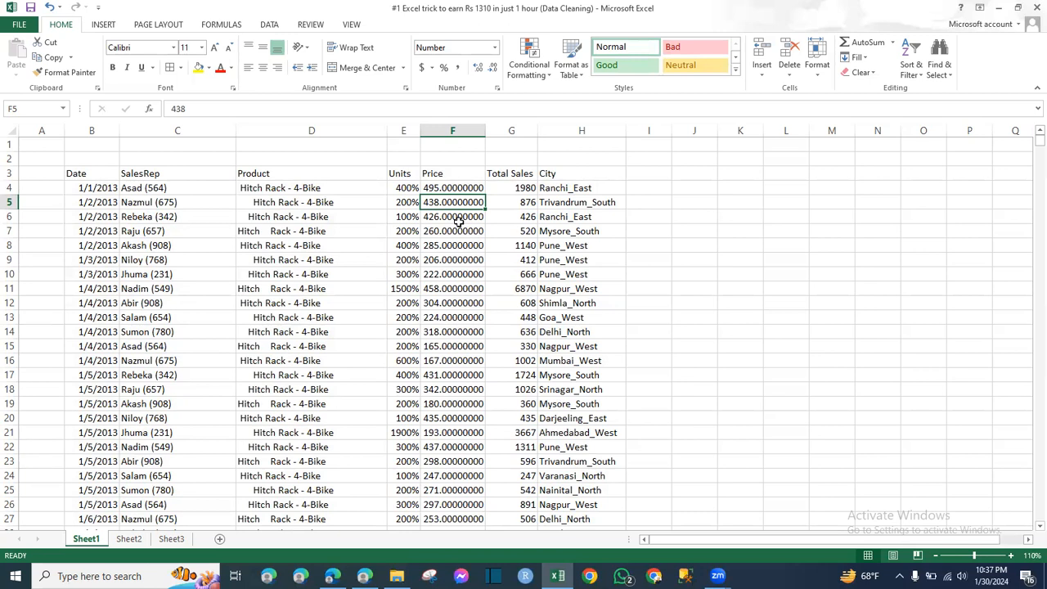
pyautogui.scroll(-2, 123, 265)
pyautogui.scroll(2, 123, 266)
pyautogui.scroll(-5, 106, 283)
pyautogui.scroll(-4, 99, 288)
pyautogui.scroll(9, 99, 289)
pyautogui.click(154, 190)
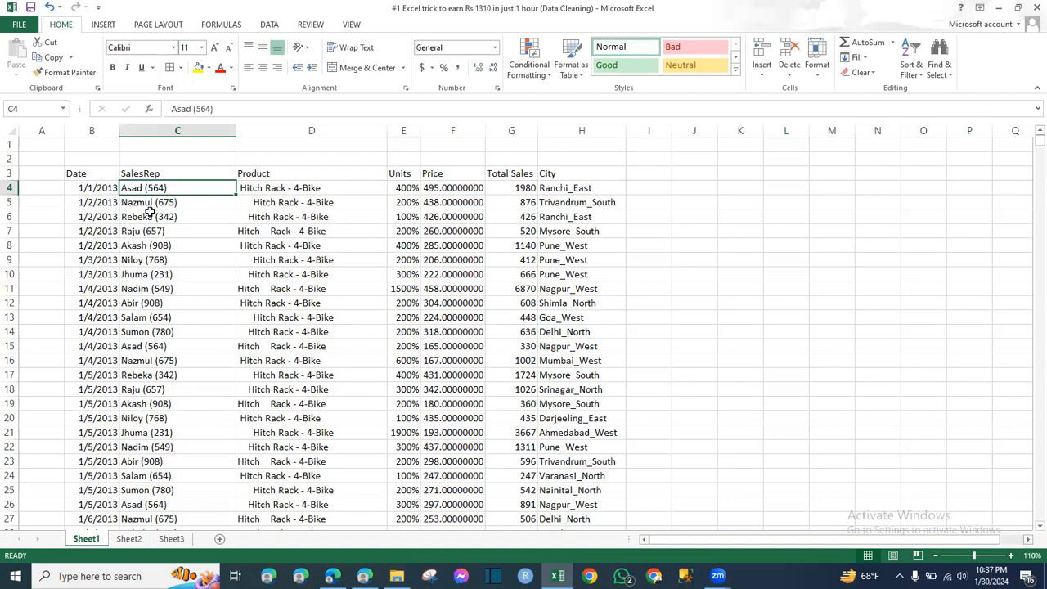
# Replace every (*) on Sheet1 with nothing to strip the bracketed codes from the SalesRep entries, and check the column.
pyautogui.click(1011, 555)
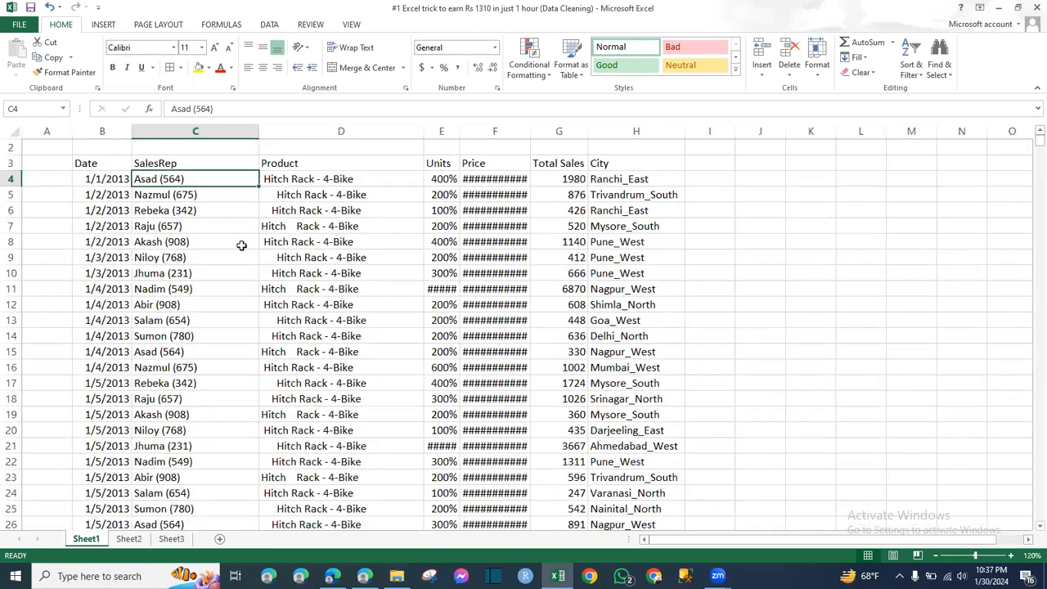
pyautogui.scroll(1, 225, 233)
pyautogui.click(215, 223)
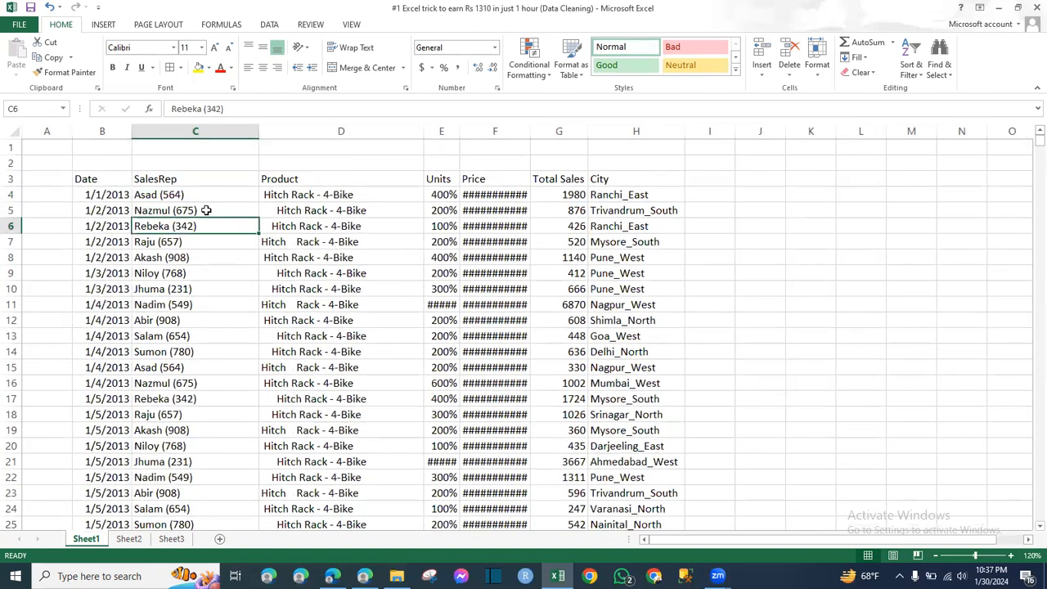
pyautogui.click(165, 196)
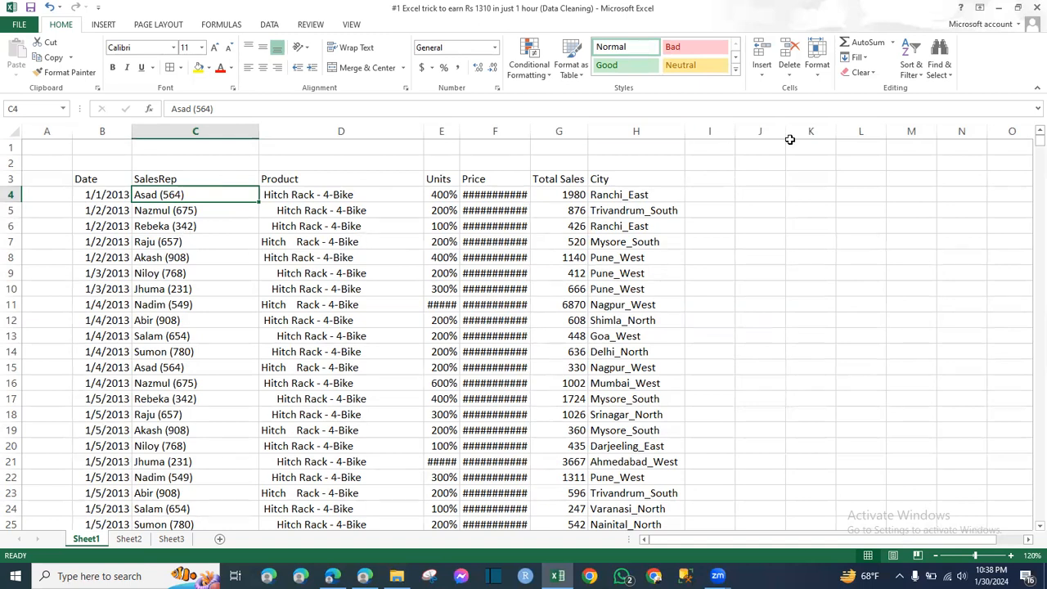
pyautogui.click(950, 73)
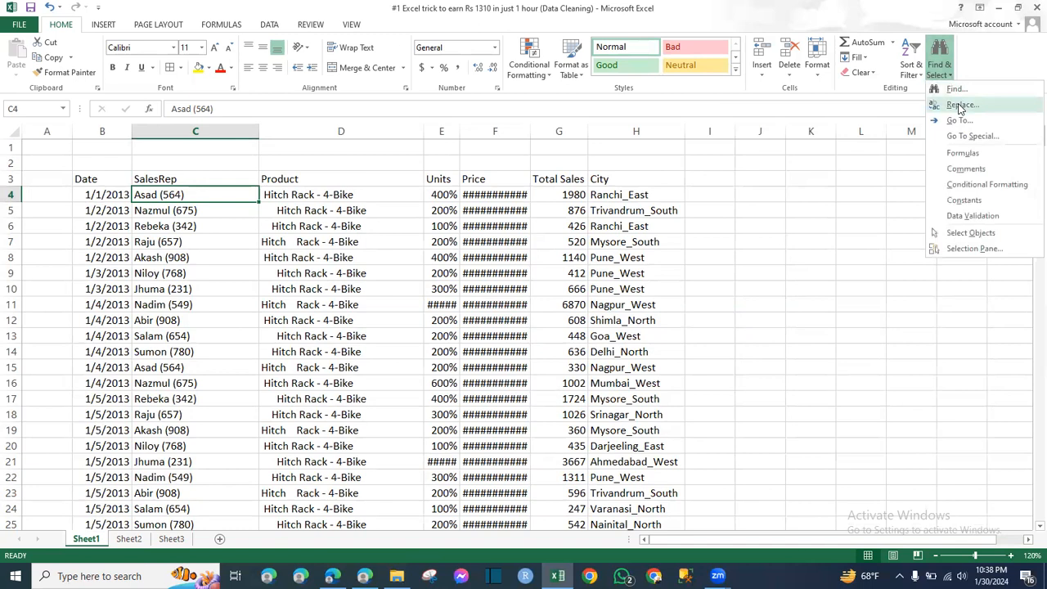
pyautogui.click(957, 105)
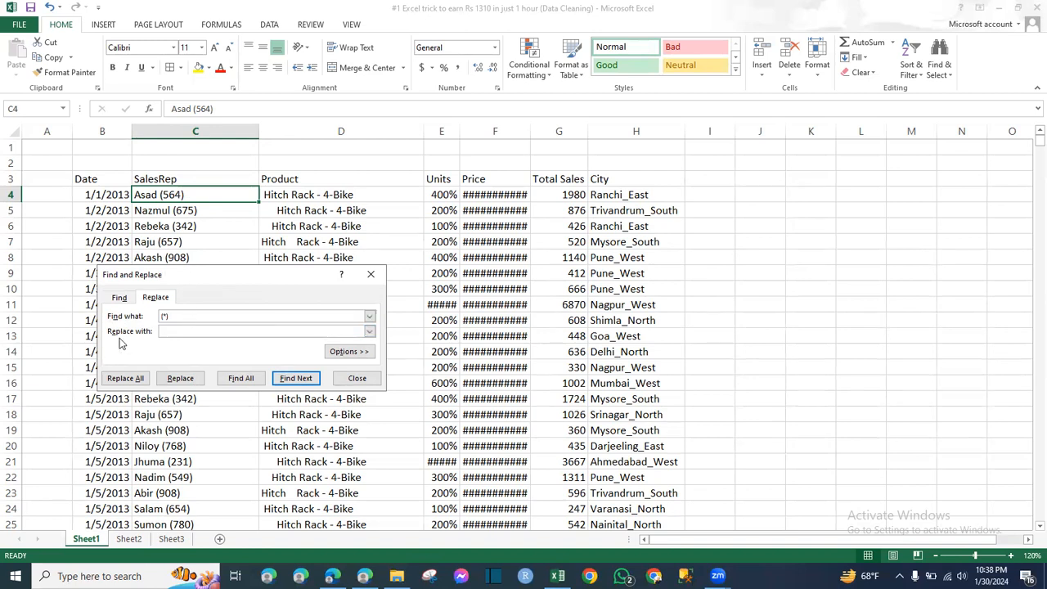
pyautogui.click(137, 381)
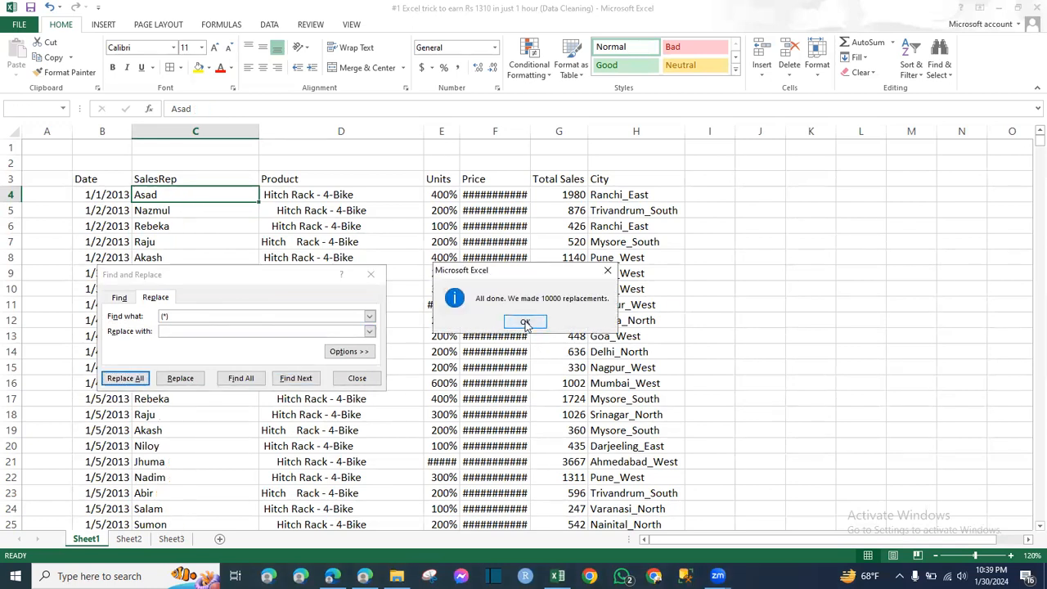
pyautogui.click(526, 321)
pyautogui.click(367, 277)
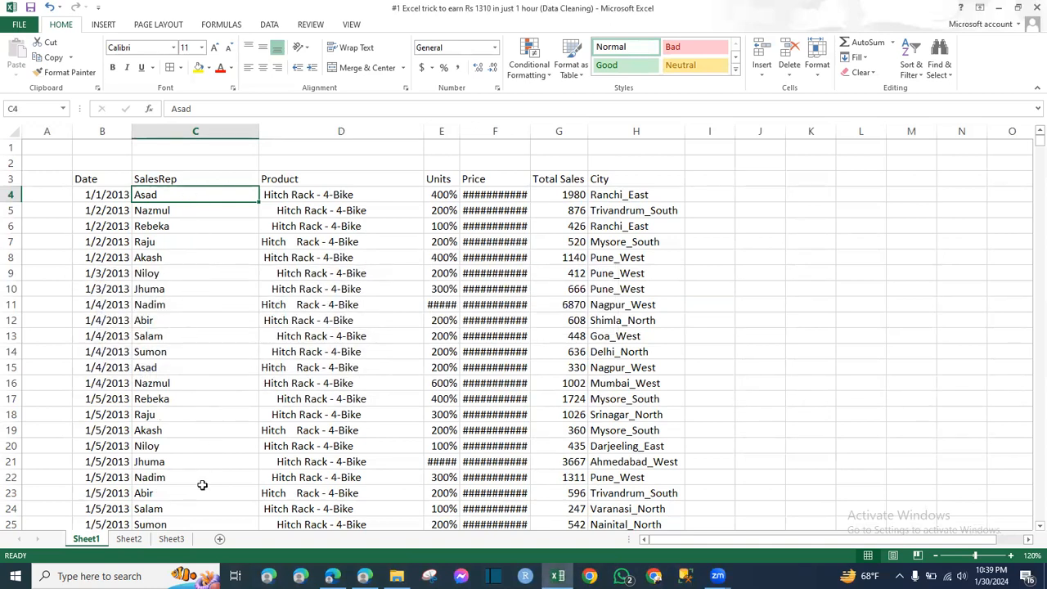
pyautogui.scroll(-3, 209, 375)
pyautogui.scroll(-6, 209, 375)
pyautogui.scroll(6, 208, 372)
# AutoFit the Price column's width to its contents.
pyautogui.doubleClick(531, 131)
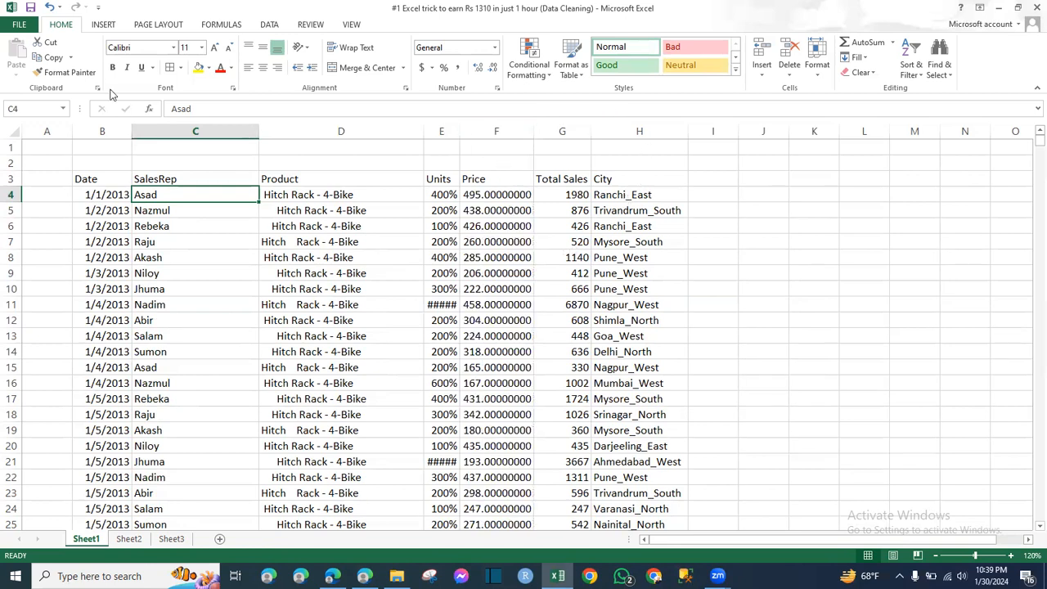
pyautogui.click(50, 6)
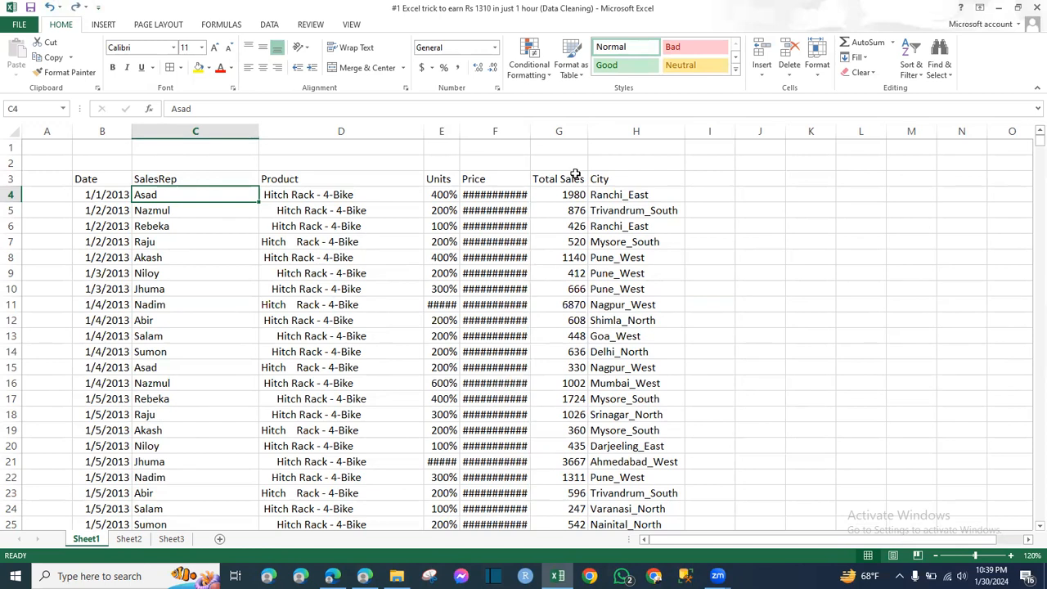
pyautogui.click(498, 194)
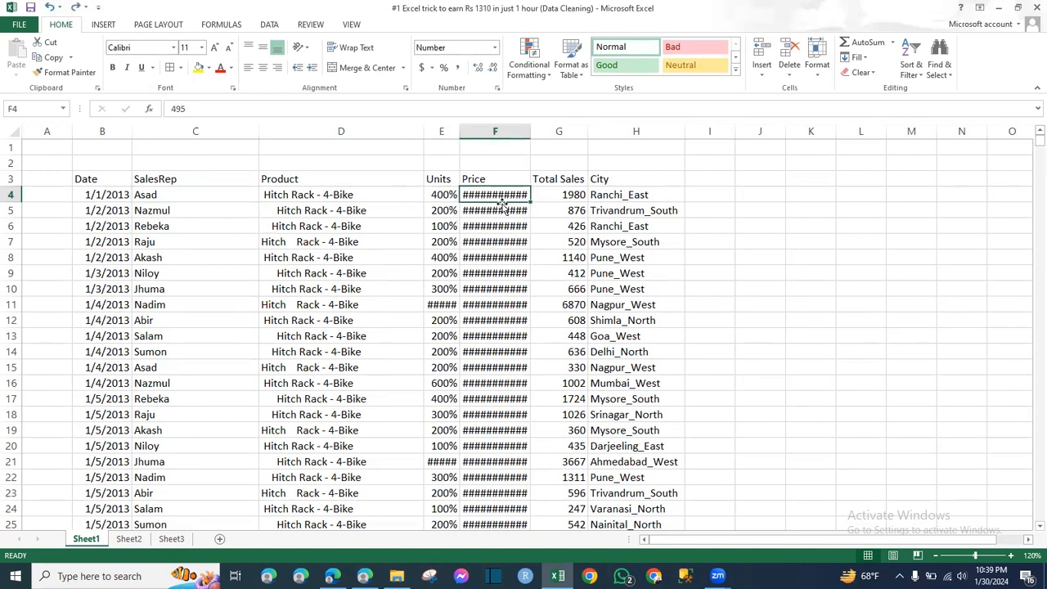
pyautogui.doubleClick(530, 135)
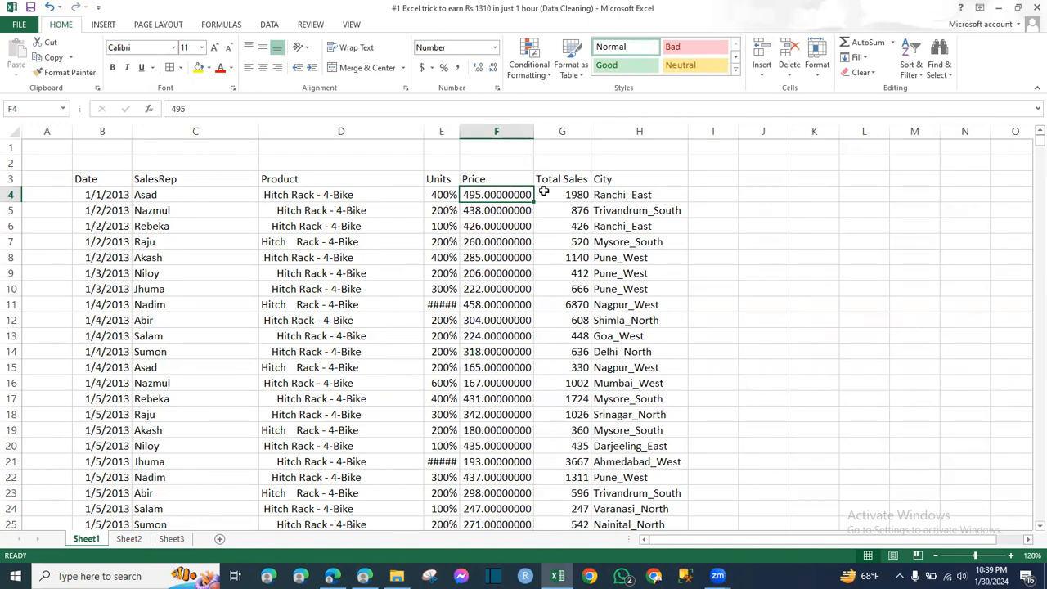
pyautogui.moveTo(533, 134); pyautogui.dragTo(529, 134)
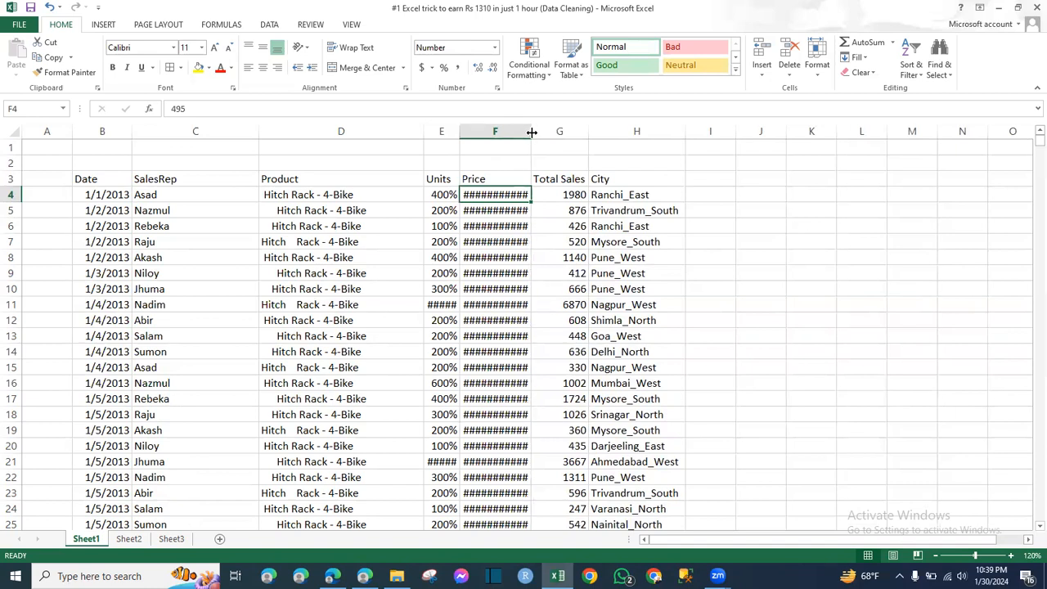
pyautogui.doubleClick(531, 131)
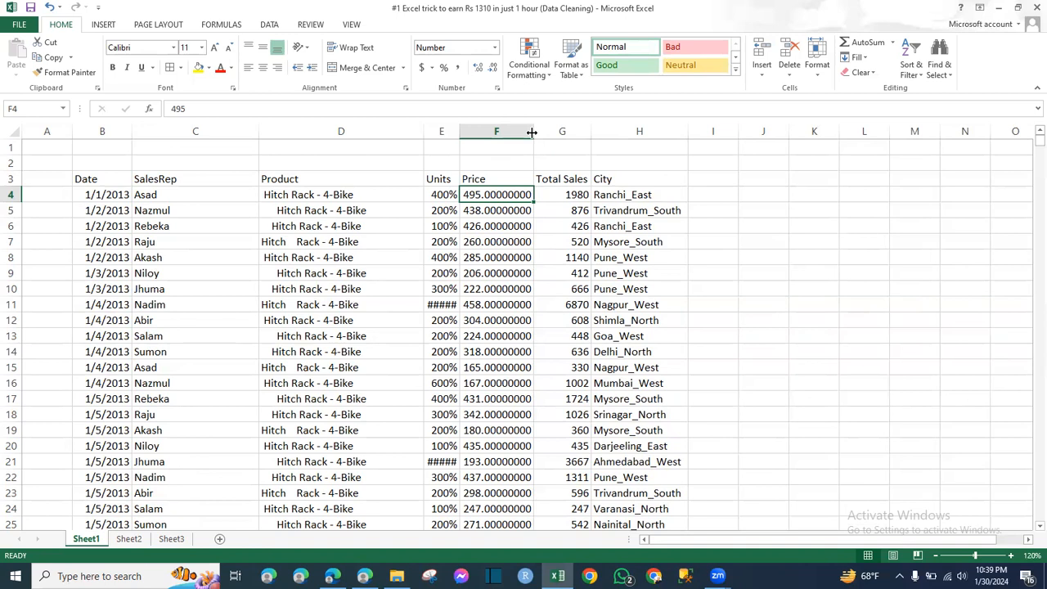
# Inspect the Product entries in D4, D5 and D7 for leading spaces and extra spaces between words.
pyautogui.click(317, 193)
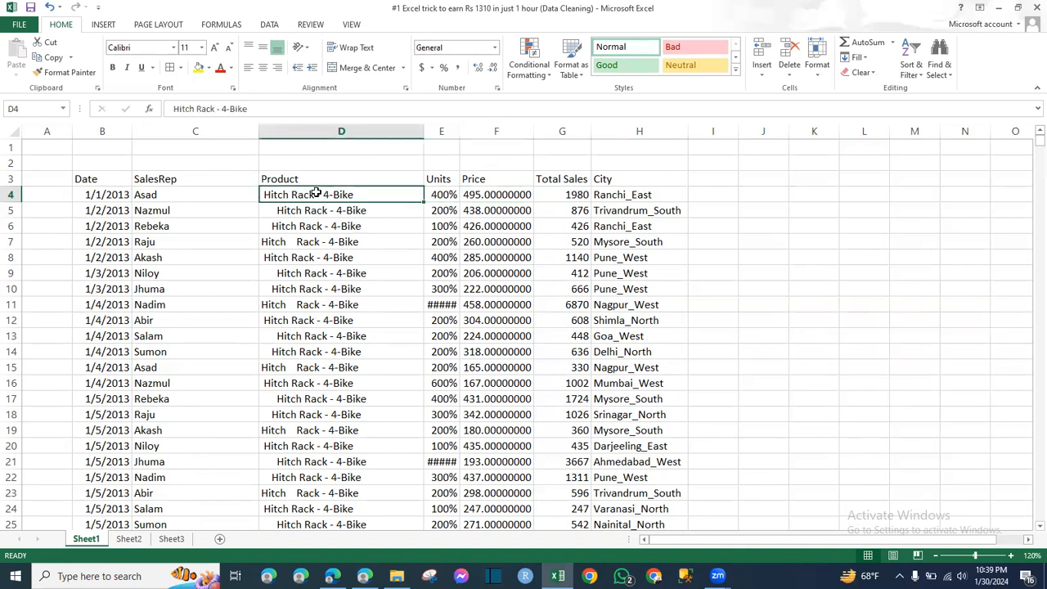
pyautogui.click(300, 210)
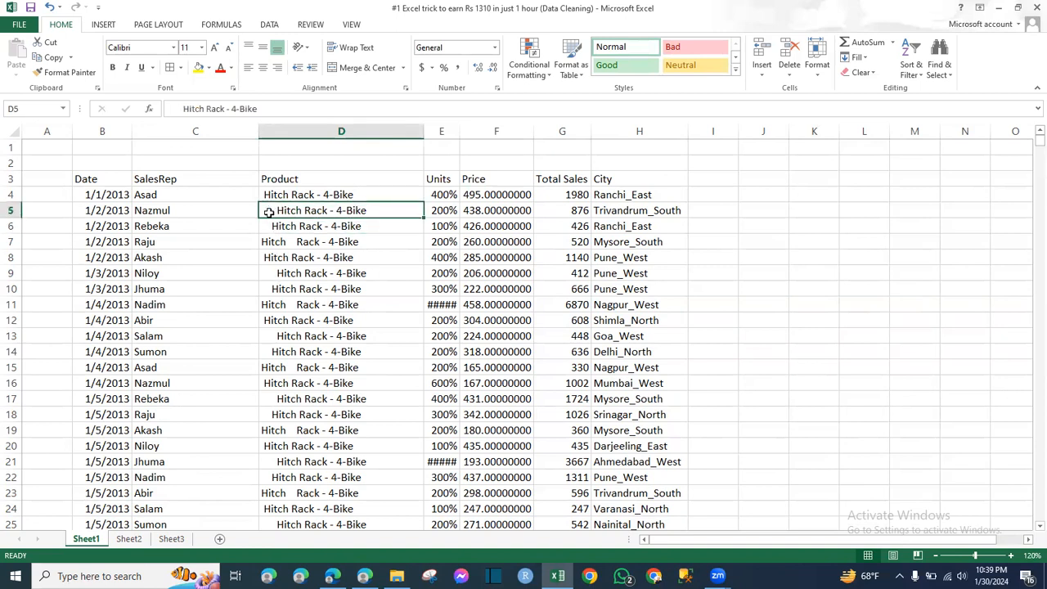
pyautogui.doubleClick(268, 211)
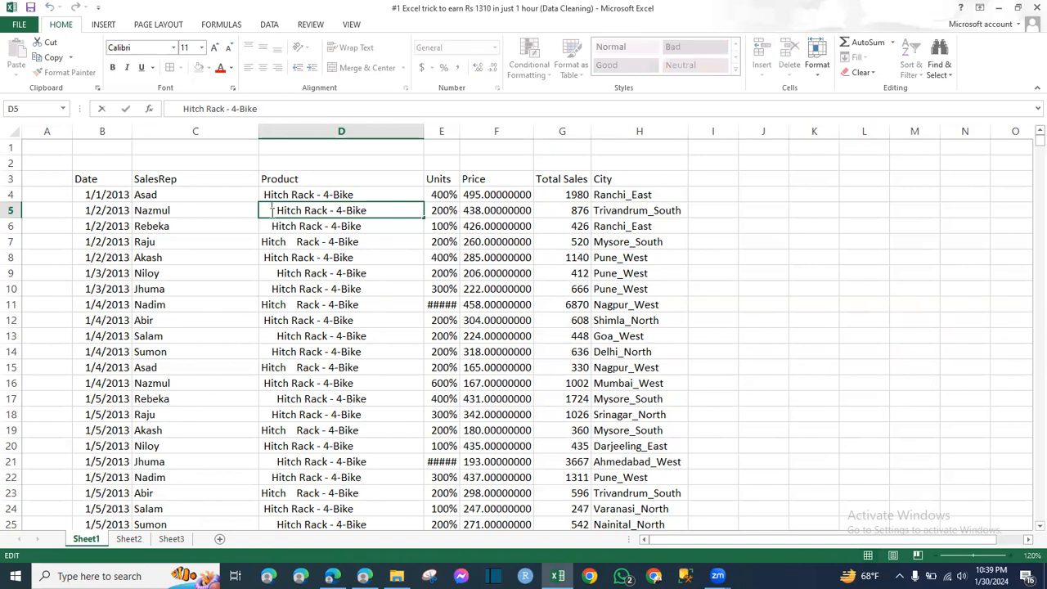
pyautogui.doubleClick(265, 195)
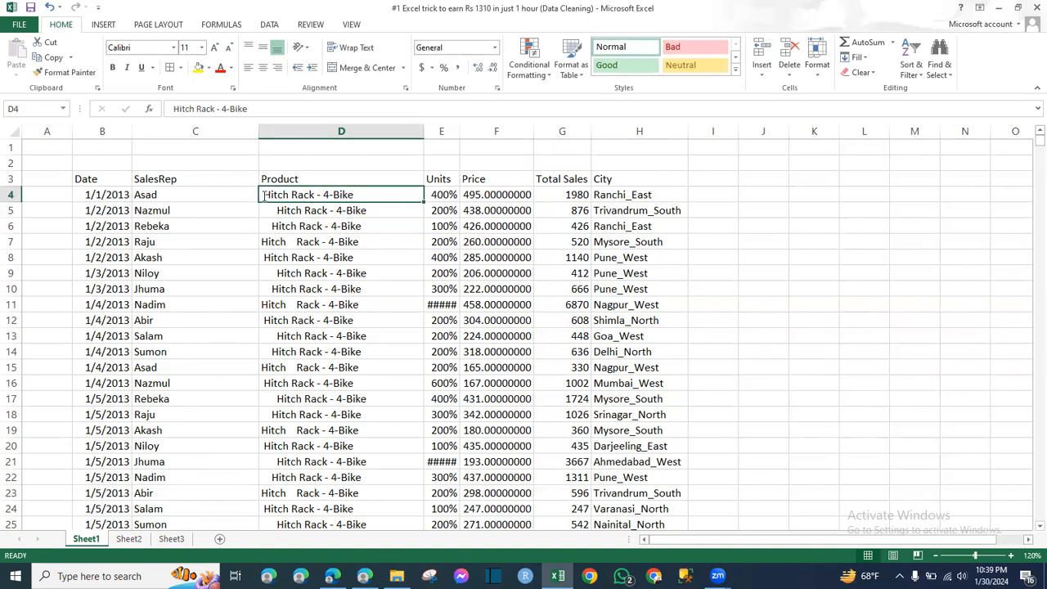
pyautogui.click(271, 241)
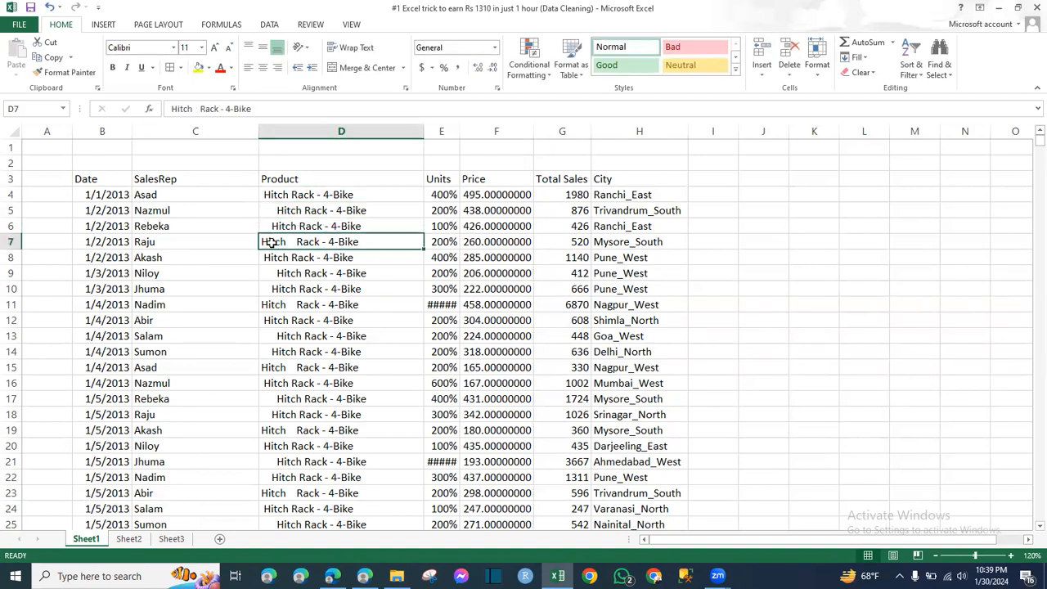
pyautogui.doubleClick(294, 242)
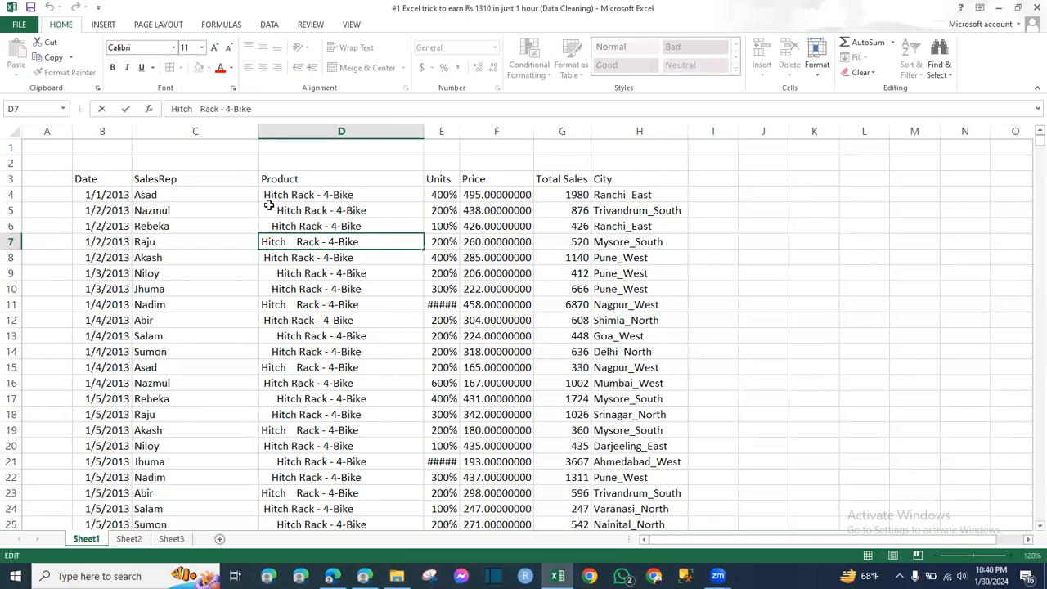
pyautogui.click(374, 195)
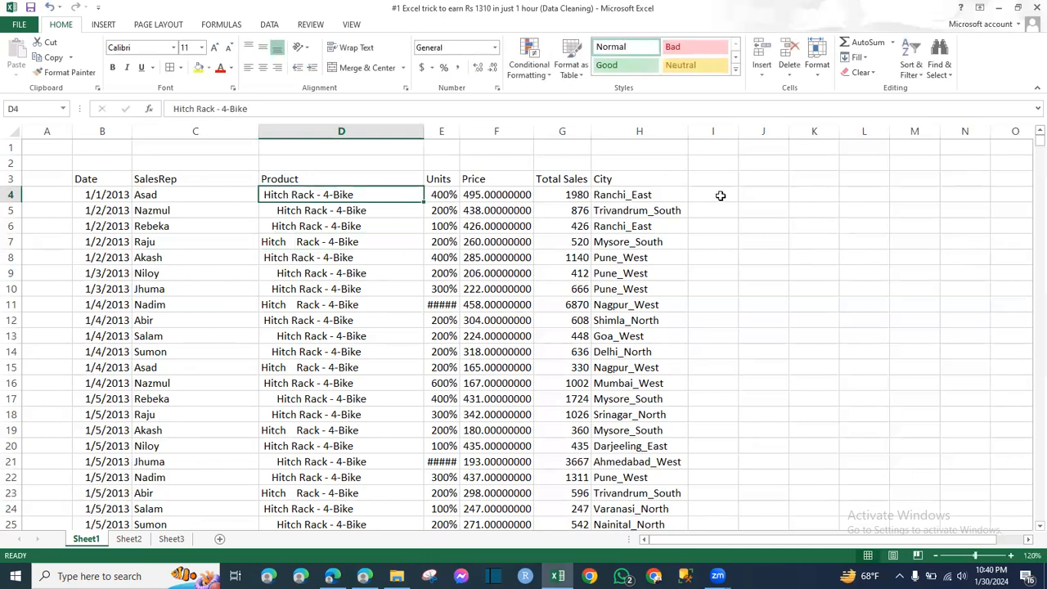
# Enter =TRIM(D4) in cell K4 and AutoFit column K to the trimmed product name.
pyautogui.click(807, 193)
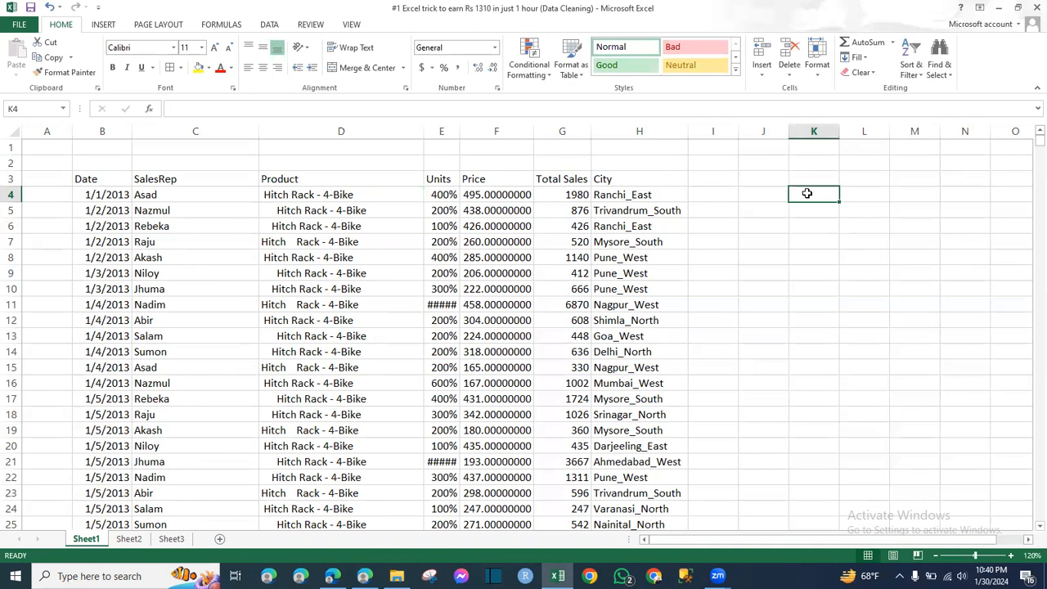
pyautogui.write('=')
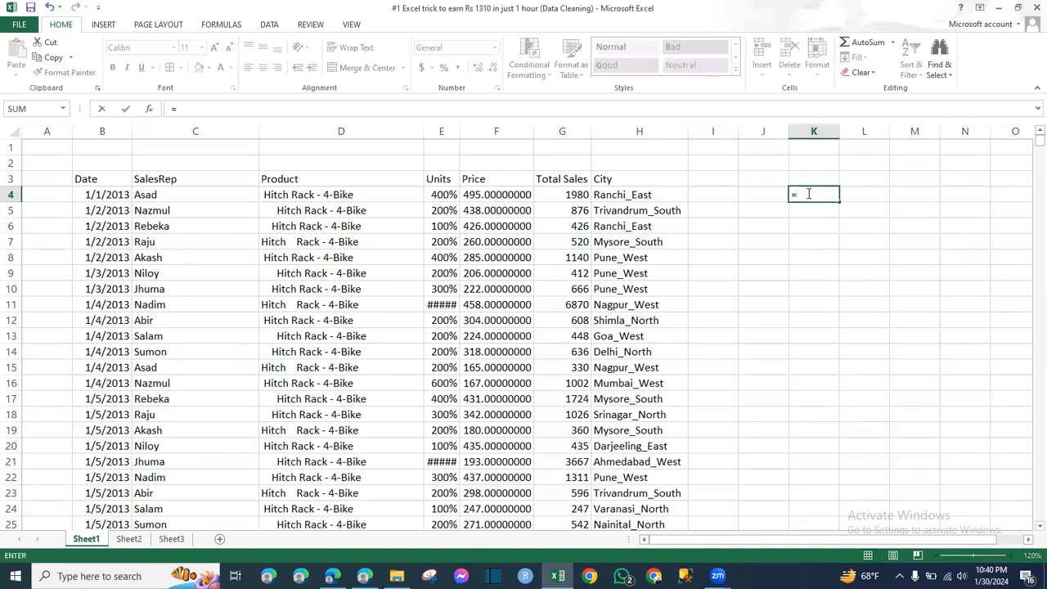
pyautogui.write('trim(')
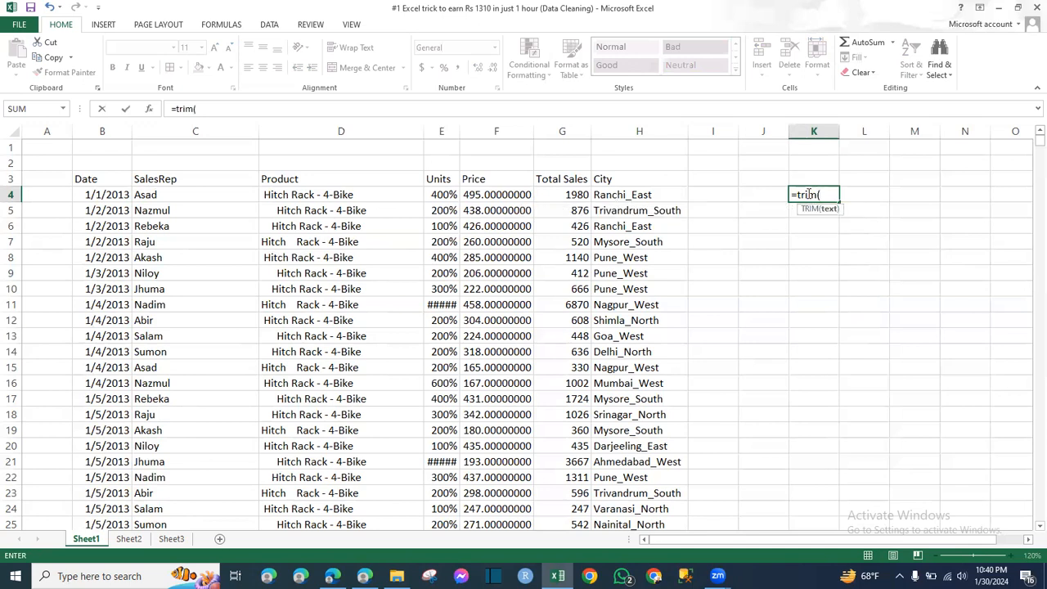
pyautogui.click(369, 192)
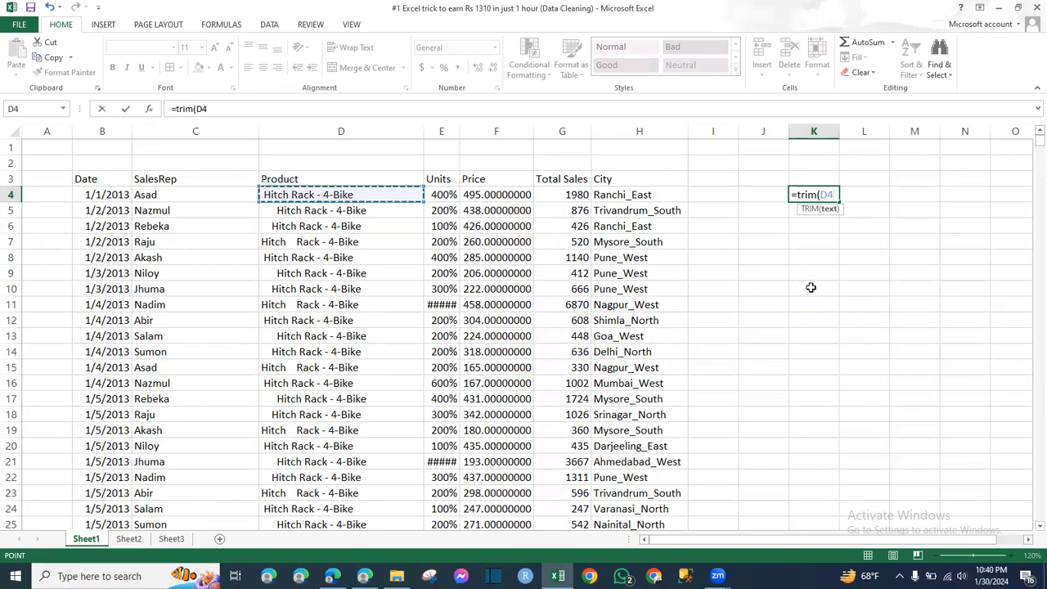
pyautogui.write(')')
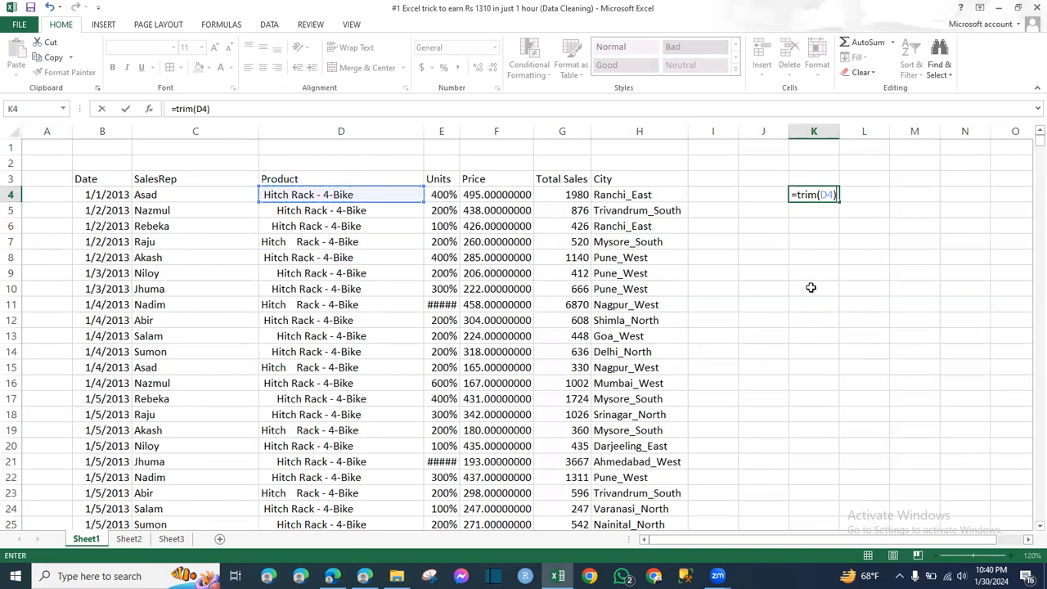
pyautogui.press('Return')
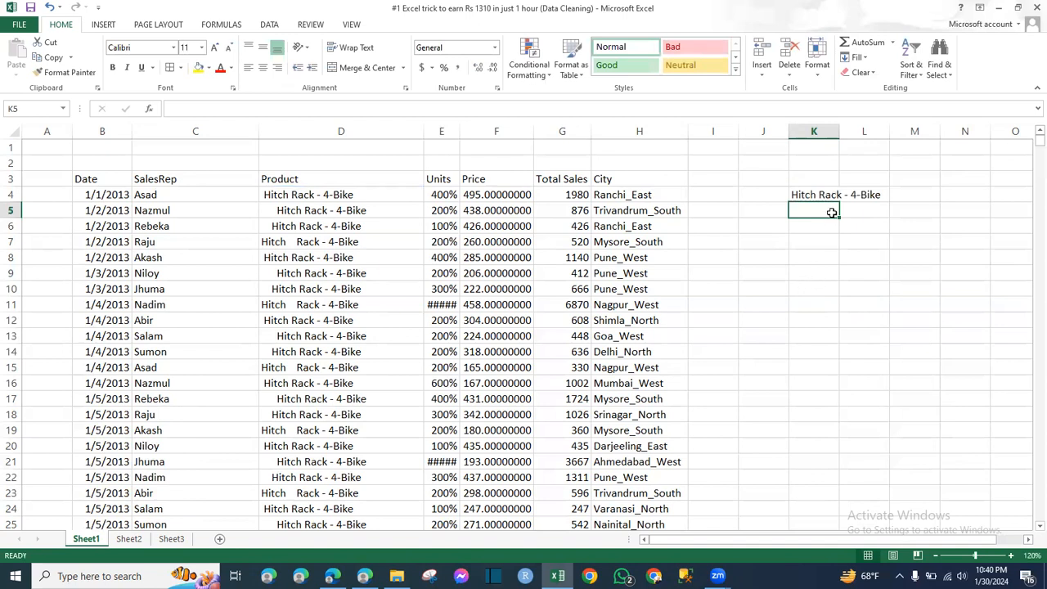
pyautogui.doubleClick(839, 135)
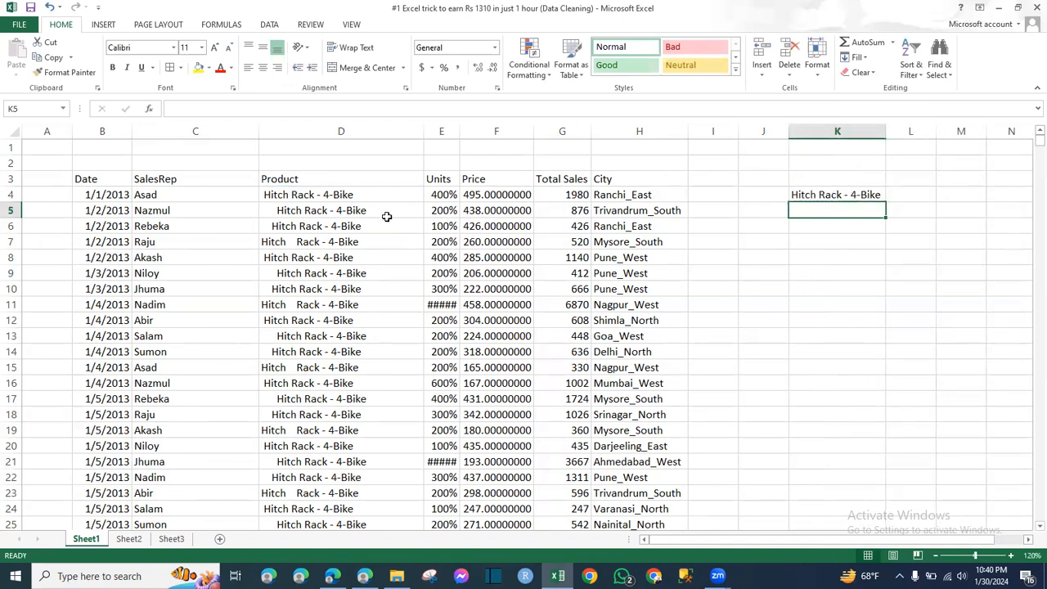
# Compare the spacing of the original product name in D4 with the trimmed version in K4.
pyautogui.click(292, 195)
pyautogui.doubleClick(266, 194)
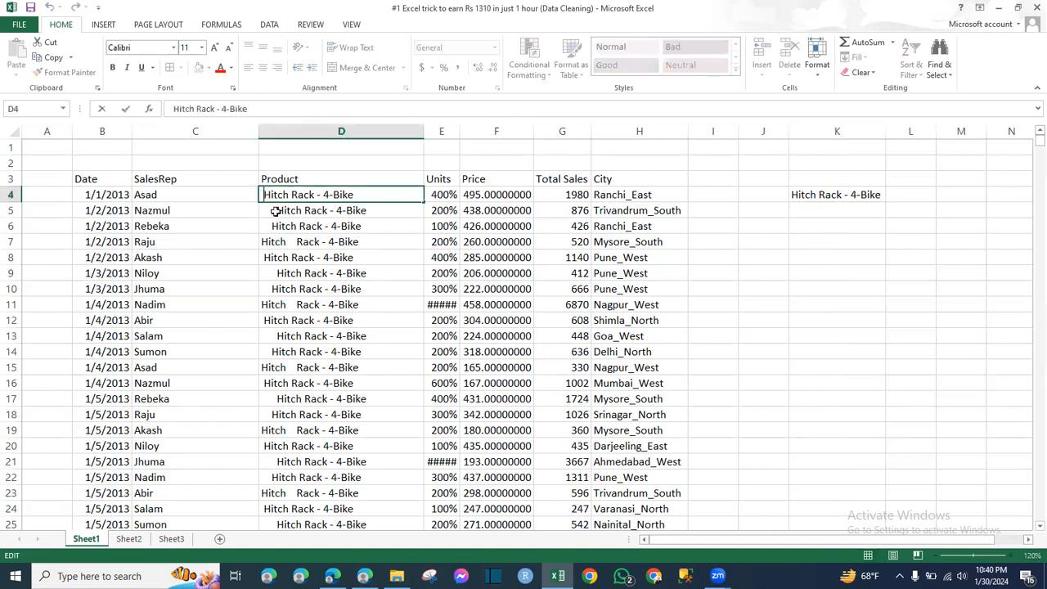
pyautogui.click(810, 196)
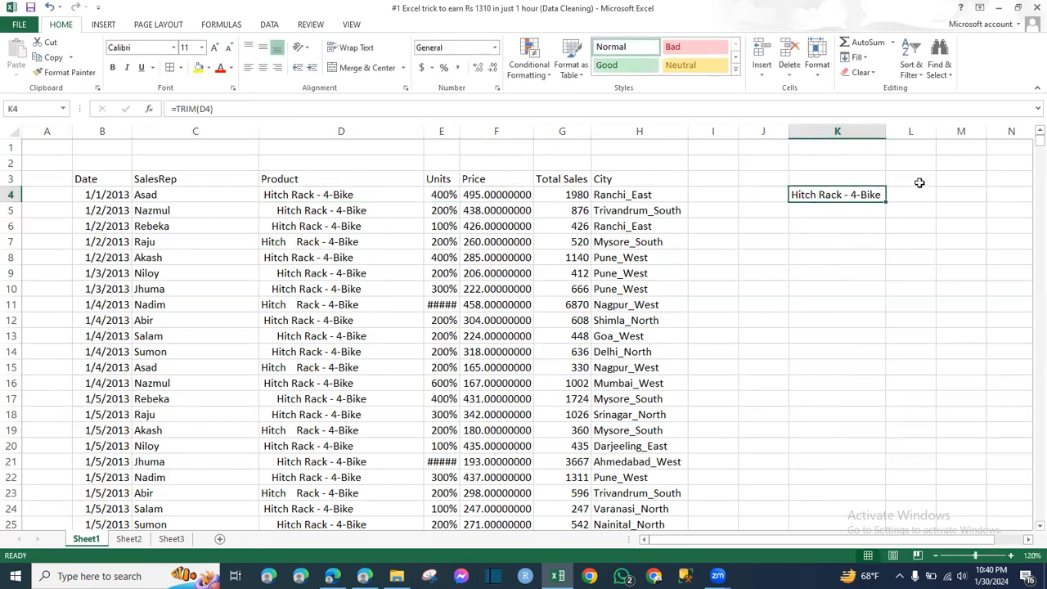
pyautogui.click(843, 255)
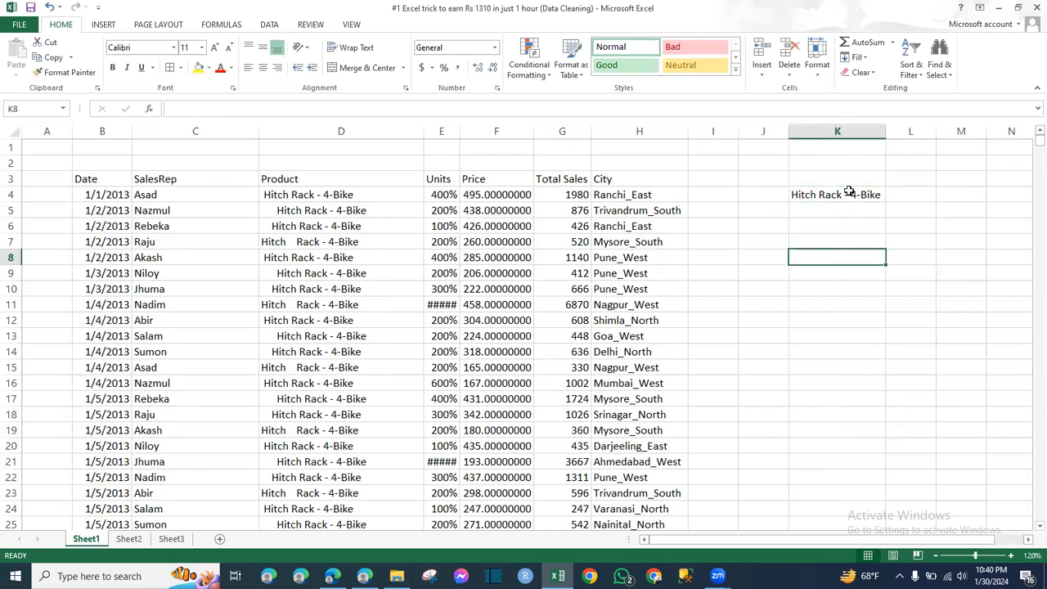
# Review the TRIM formula in K4 and fill it down column K to row 548.
pyautogui.click(841, 195)
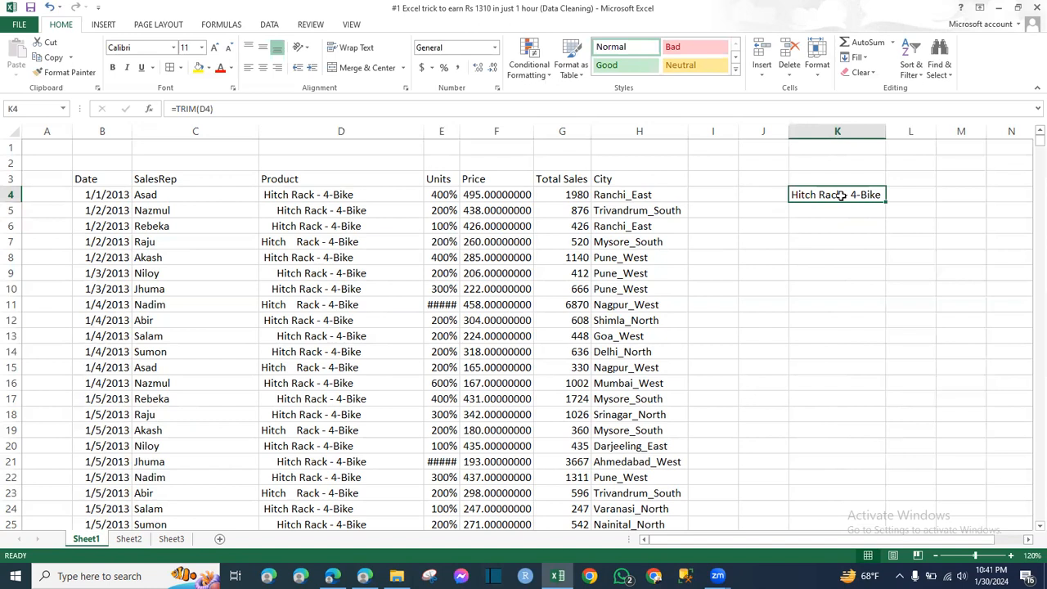
pyautogui.doubleClick(841, 195)
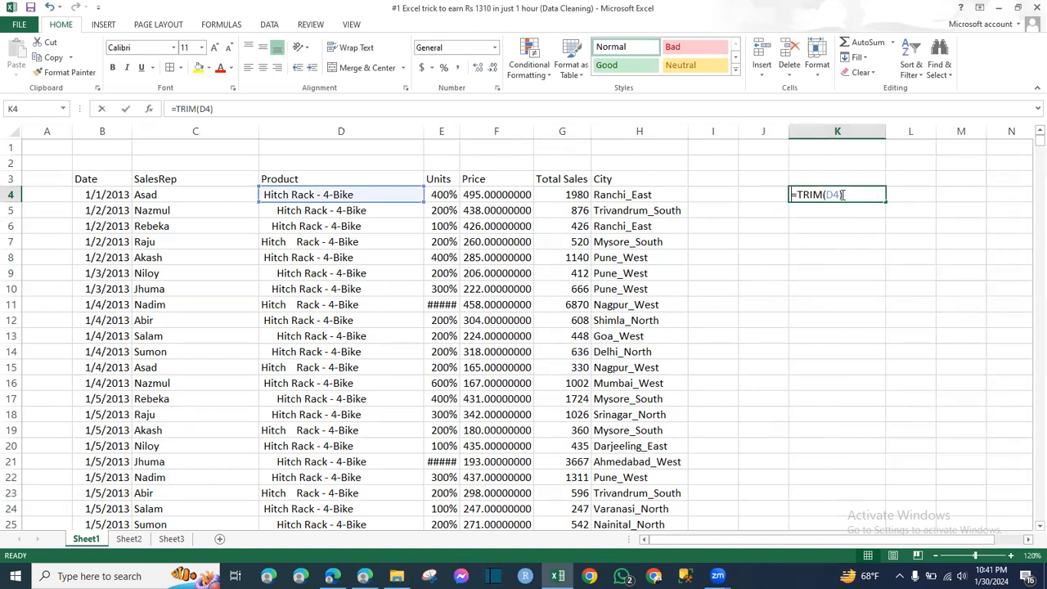
pyautogui.click(834, 223)
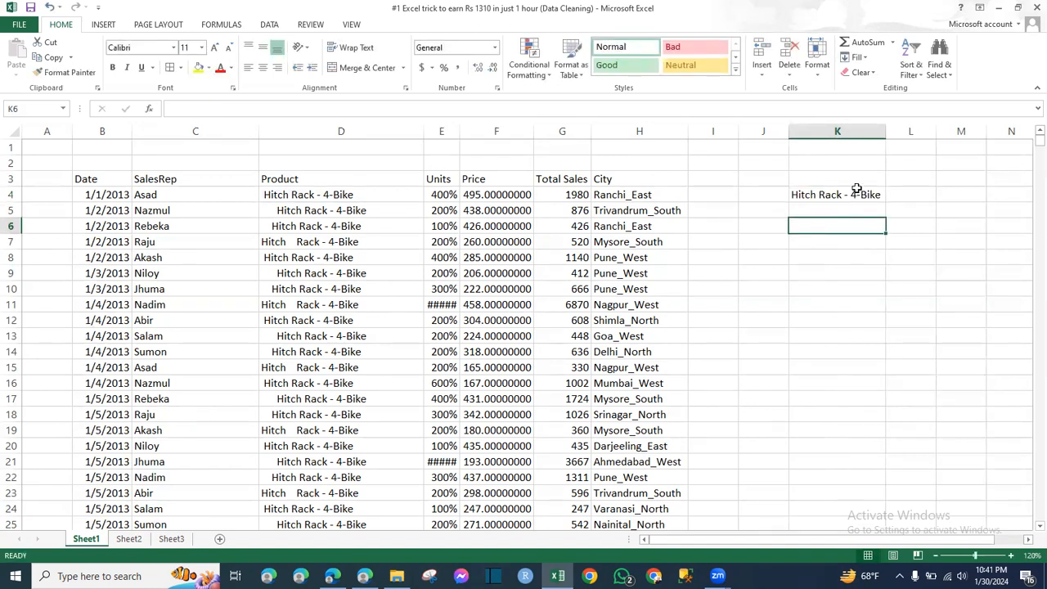
pyautogui.click(861, 194)
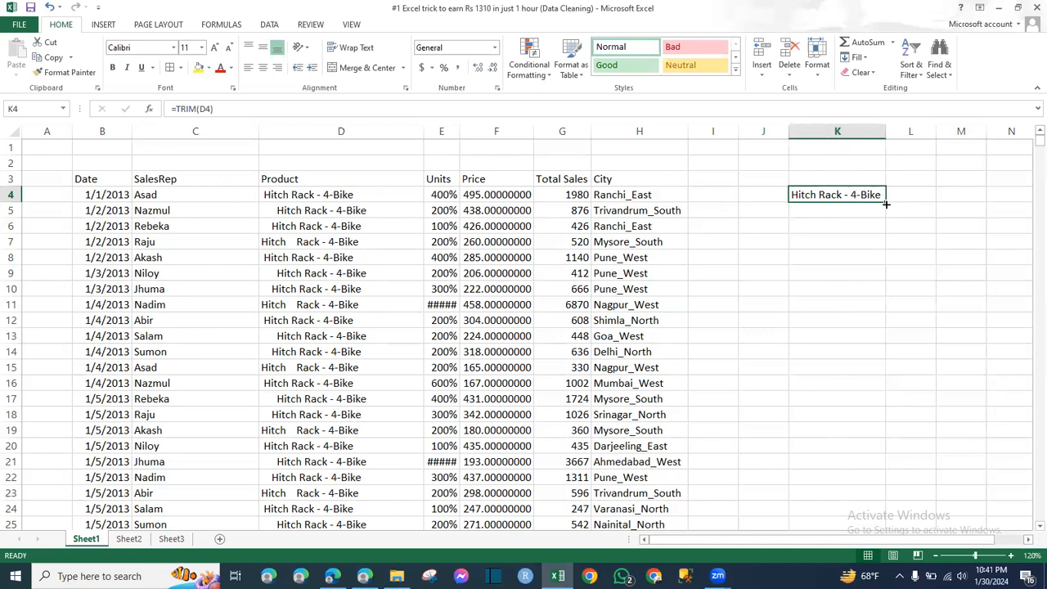
pyautogui.moveTo(885, 201); pyautogui.dragTo(902, 548)
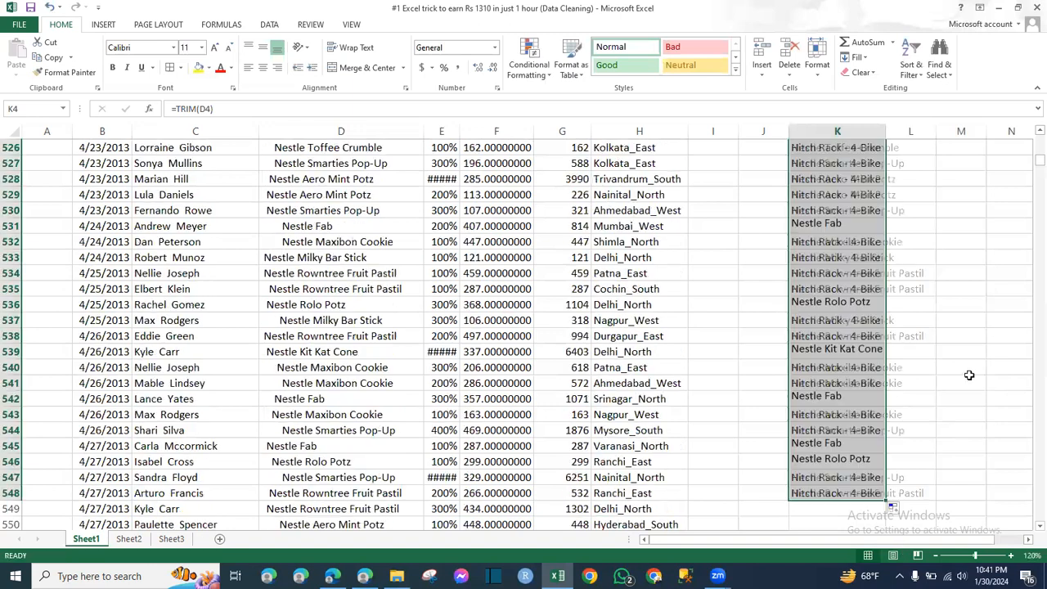
# Compare the trimmed product names in column K with the original Product entries in column D.
pyautogui.click(826, 229)
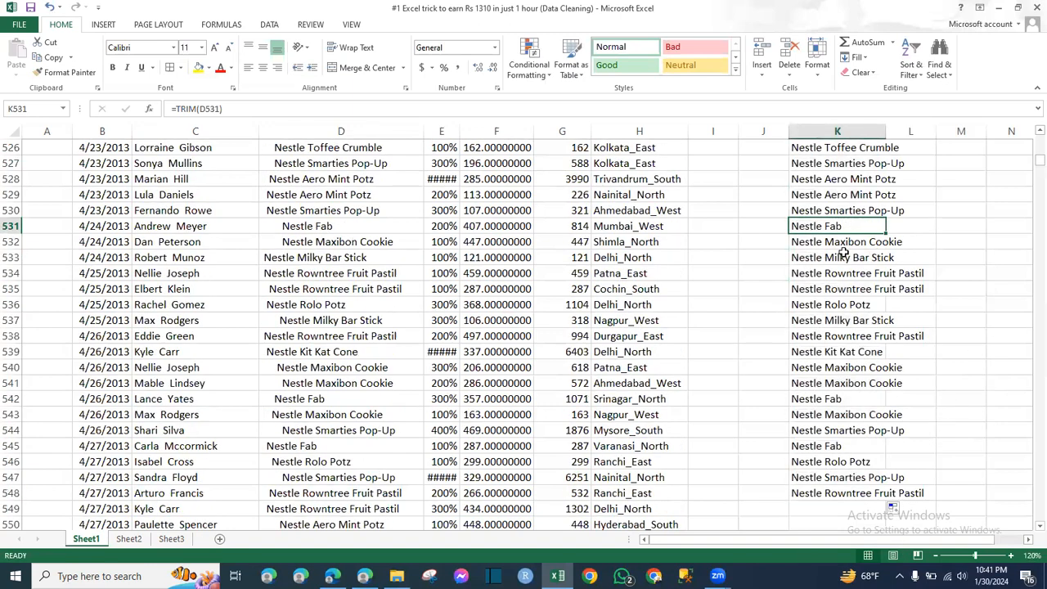
pyautogui.scroll(1, 843, 253)
pyautogui.scroll(1, 842, 256)
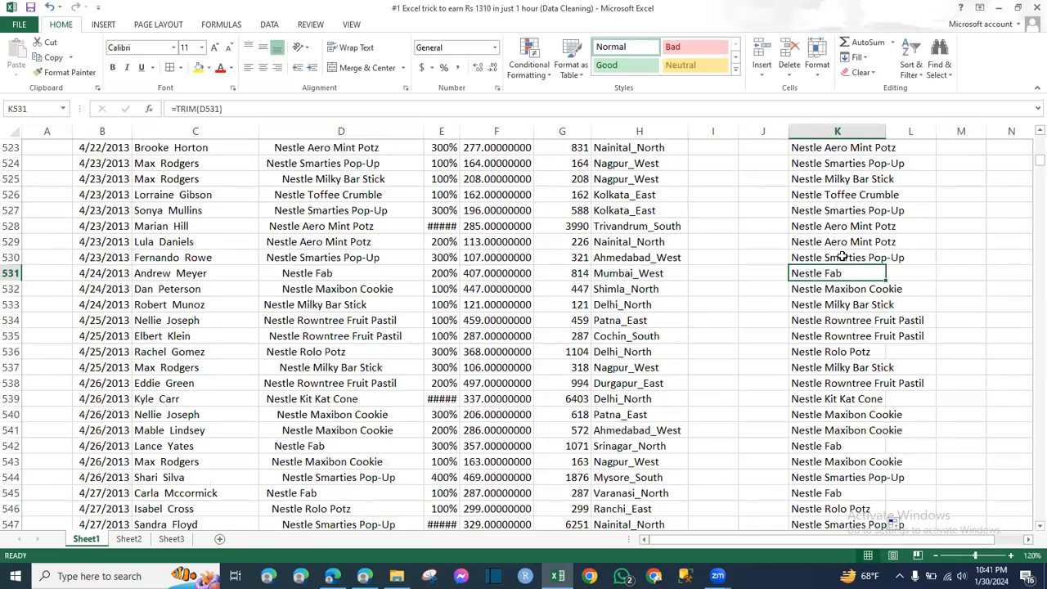
pyautogui.scroll(5, 843, 256)
pyautogui.moveTo(1039, 160); pyautogui.dragTo(1039, 137)
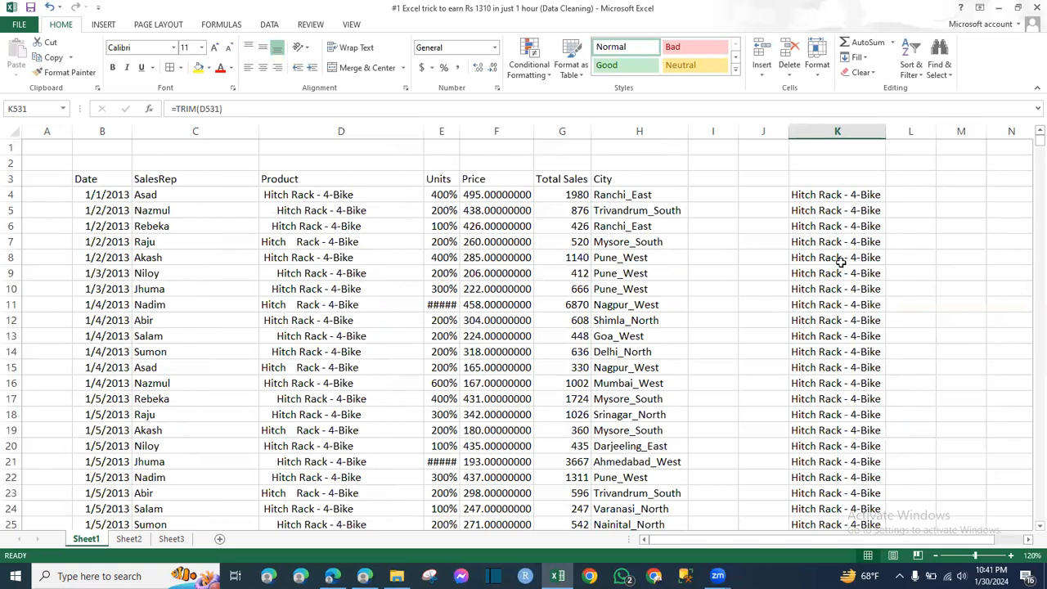
pyautogui.click(856, 196)
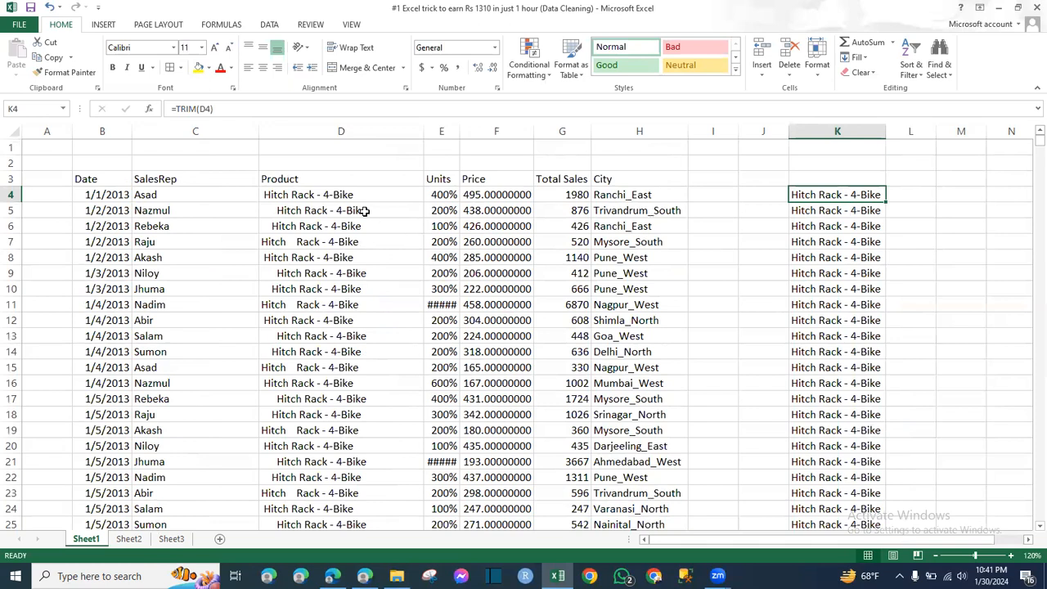
pyautogui.moveTo(837, 195); pyautogui.dragTo(842, 274)
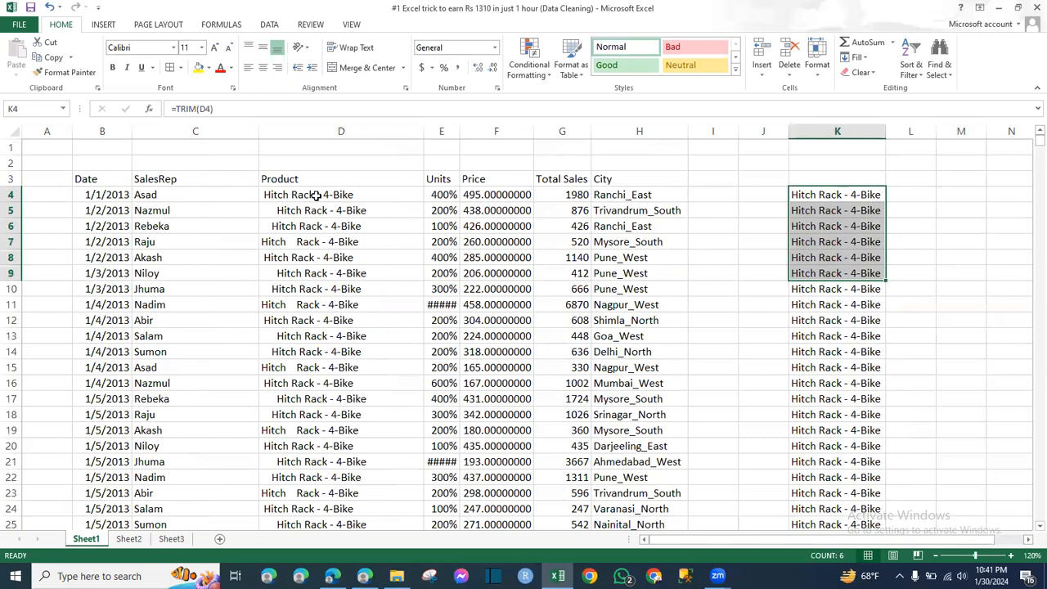
pyautogui.moveTo(316, 195); pyautogui.dragTo(335, 296)
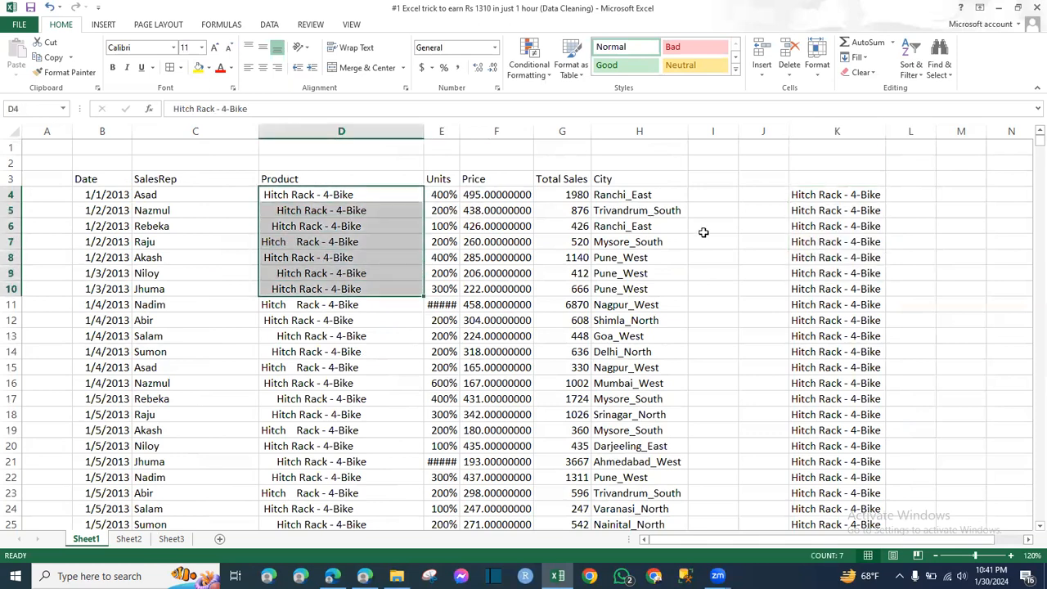
# Replace the TRIM formulas in K4:K548 with their plain values and check the content of K4.
pyautogui.click(826, 197)
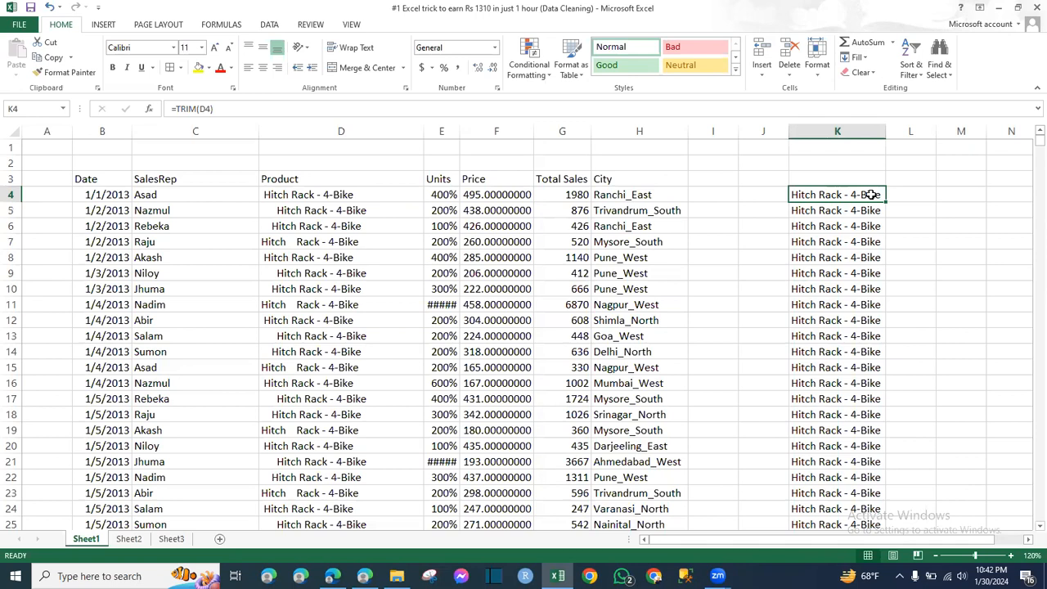
pyautogui.hotkey('ctrl', 'shift', 'Down')
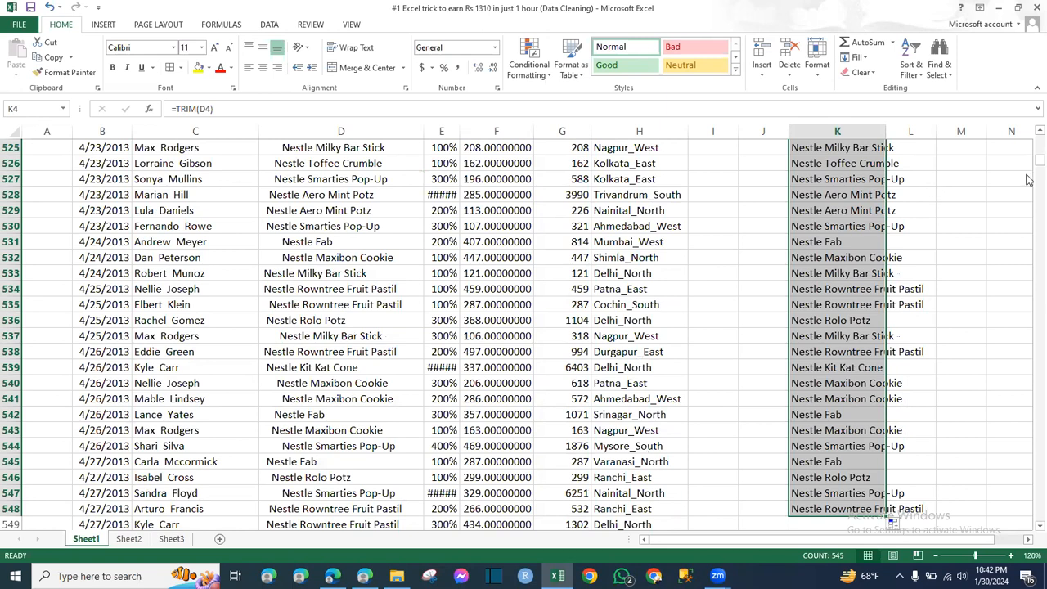
pyautogui.moveTo(1029, 164); pyautogui.dragTo(1030, 114)
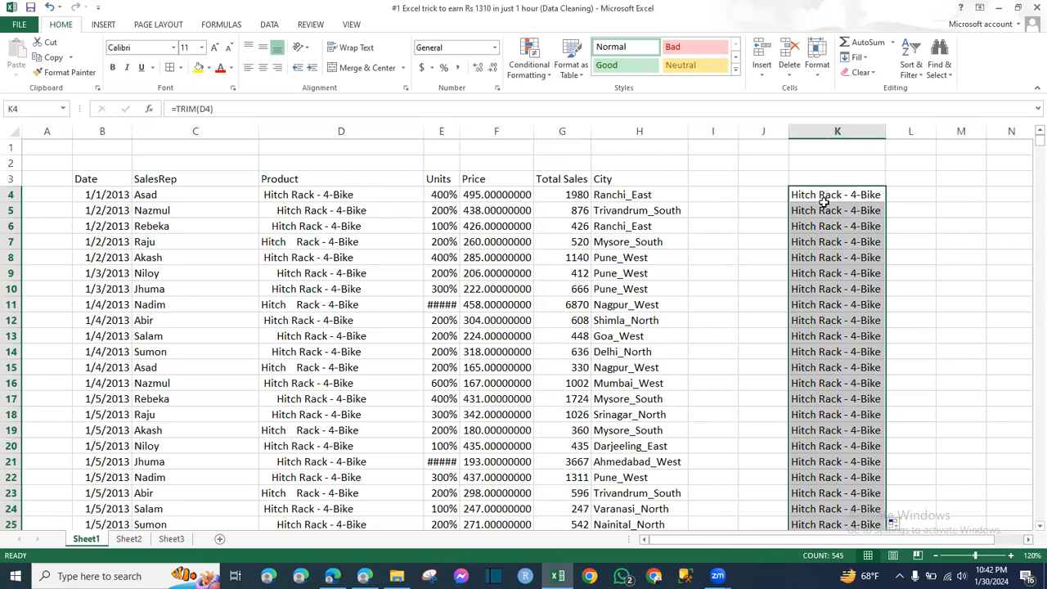
pyautogui.hotkey('ctrl', 'c')
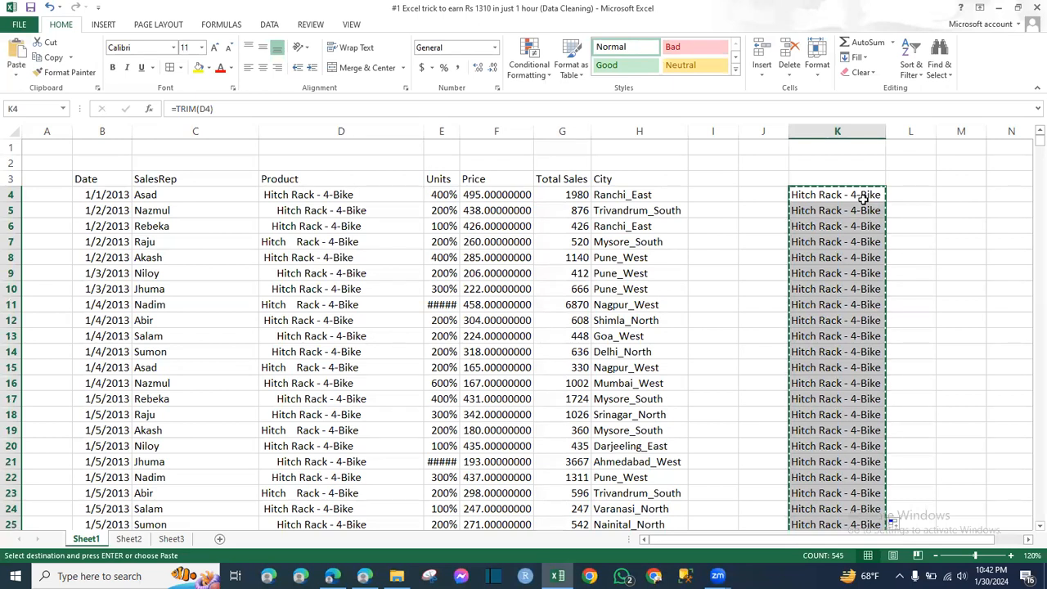
pyautogui.rightClick(864, 205)
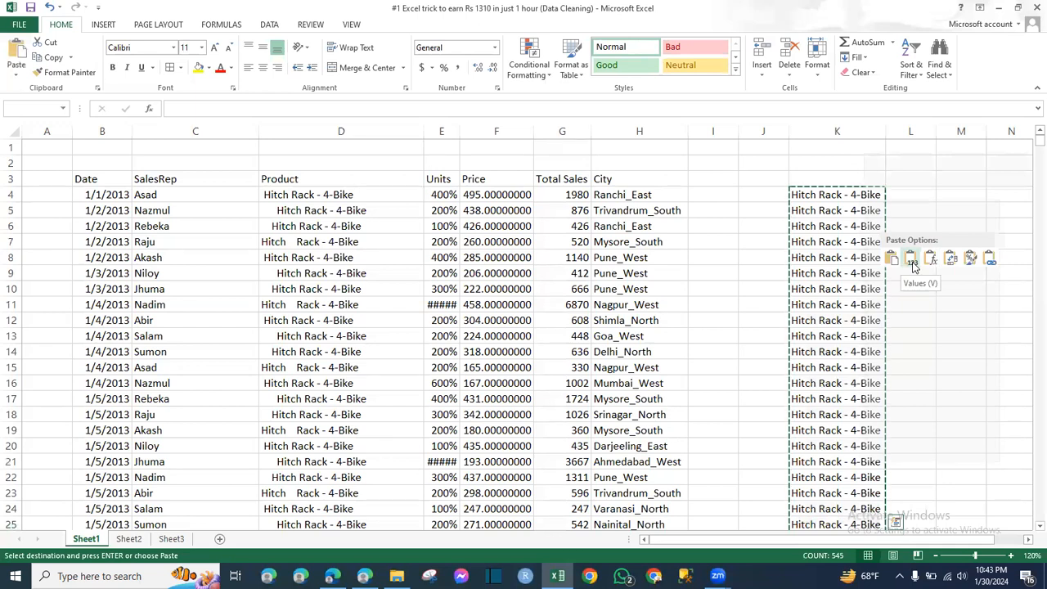
pyautogui.click(911, 260)
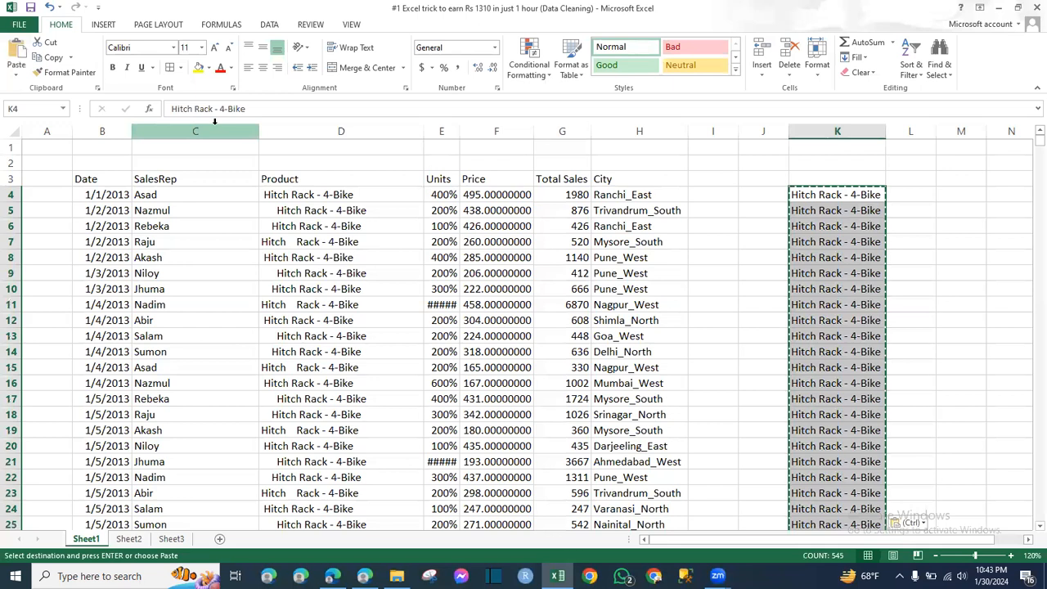
pyautogui.doubleClick(827, 196)
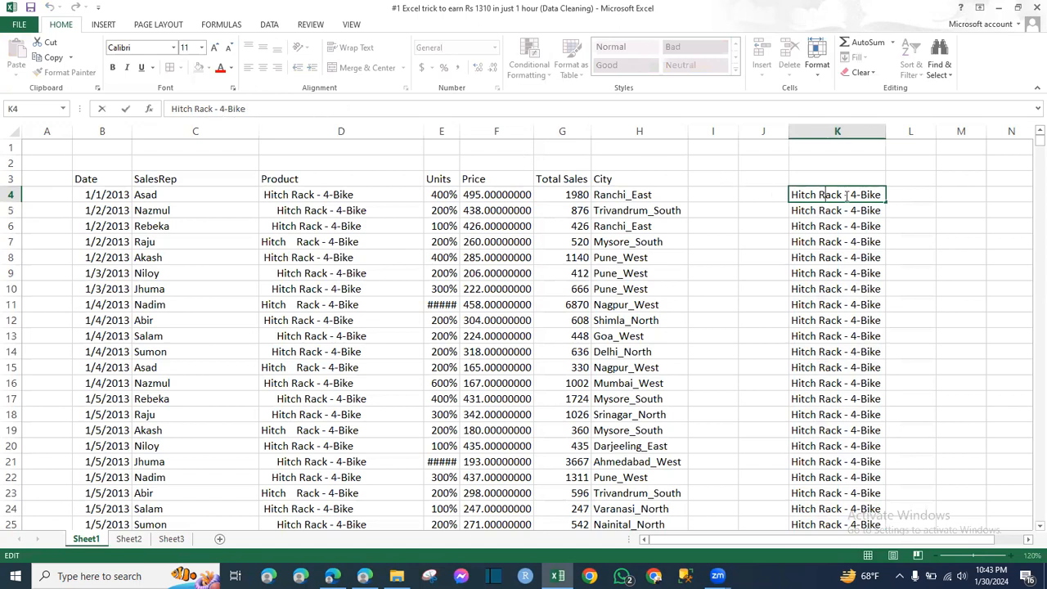
pyautogui.click(848, 224)
# Move the trimmed product names from K4:K548 over the original Product entries starting at D4 and review them.
pyautogui.click(847, 196)
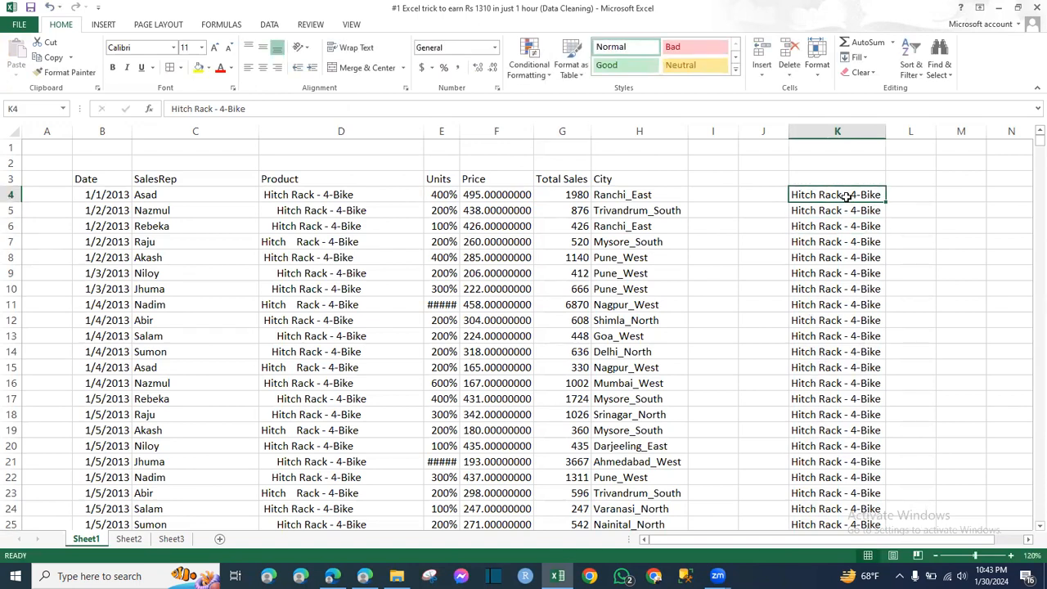
pyautogui.hotkey('ctrl', 'shift', 'Down')
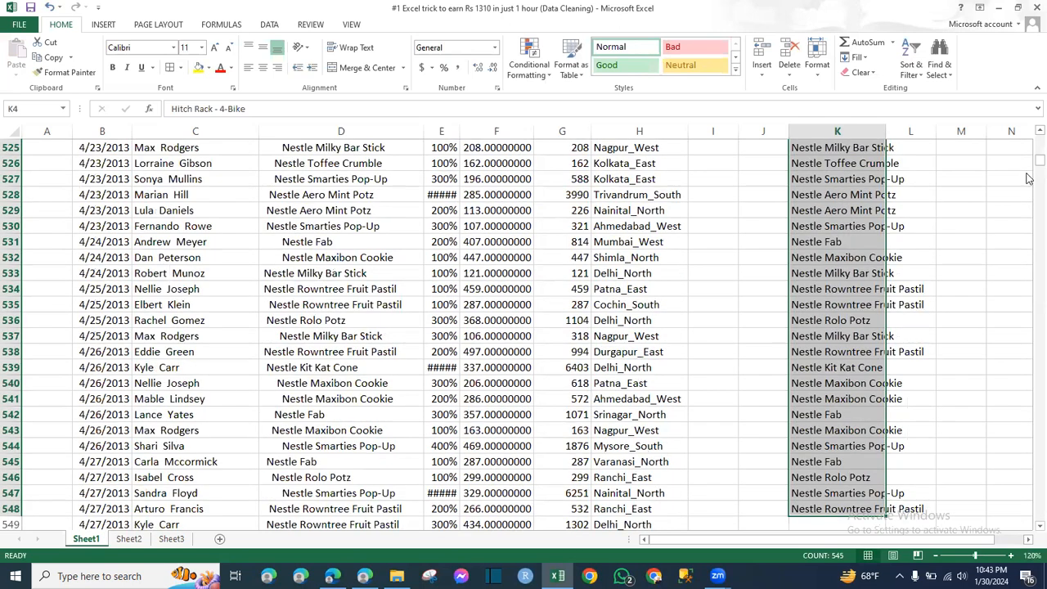
pyautogui.hotkey('ctrl', 'c')
pyautogui.scroll(20, 947, 204)
pyautogui.click(325, 196)
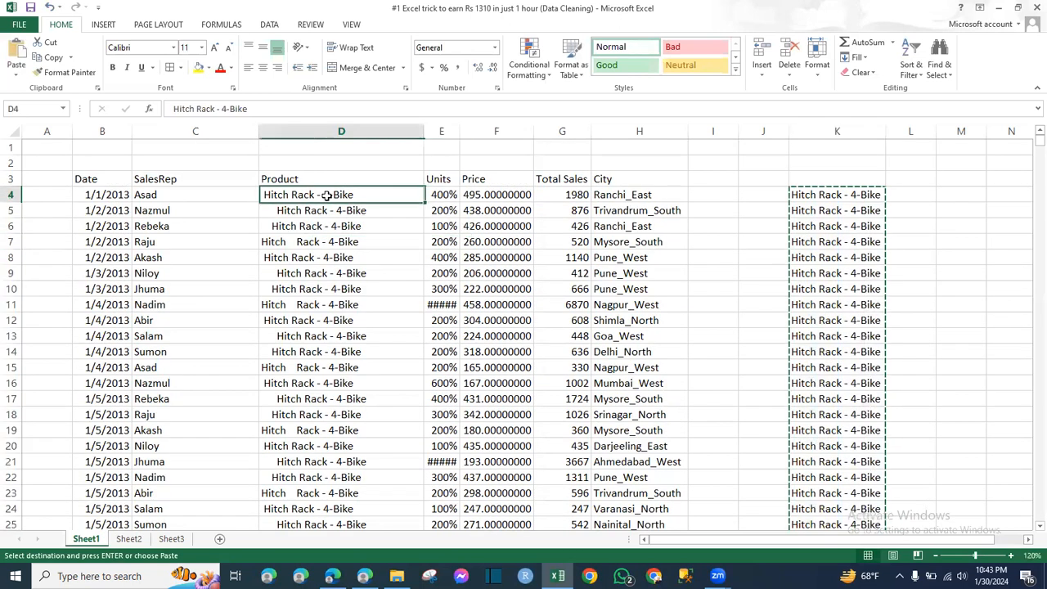
pyautogui.hotkey('ctrl', 'v')
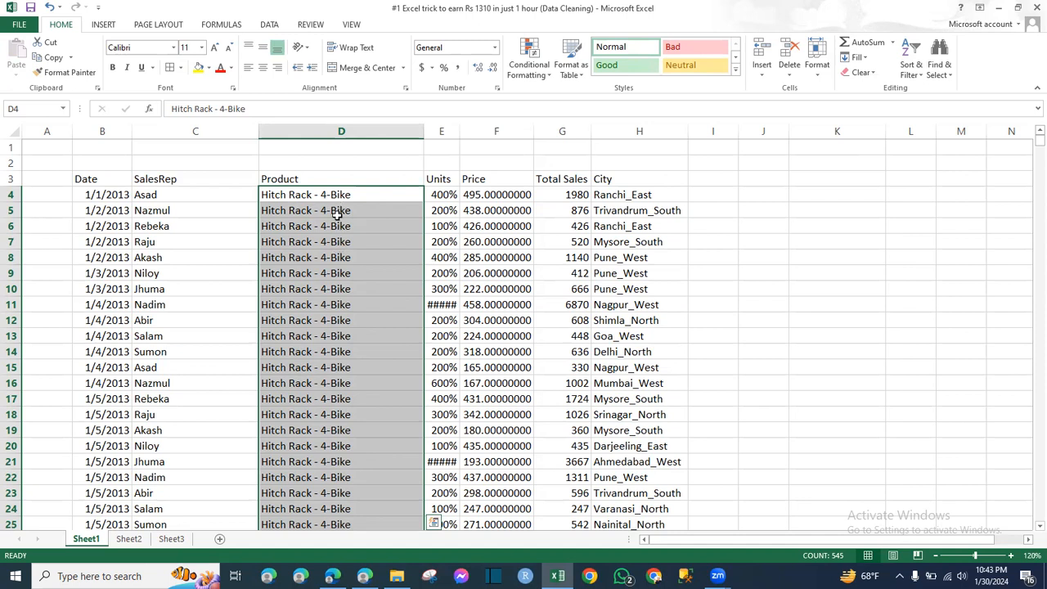
pyautogui.scroll(-1, 311, 293)
pyautogui.scroll(-1, 311, 294)
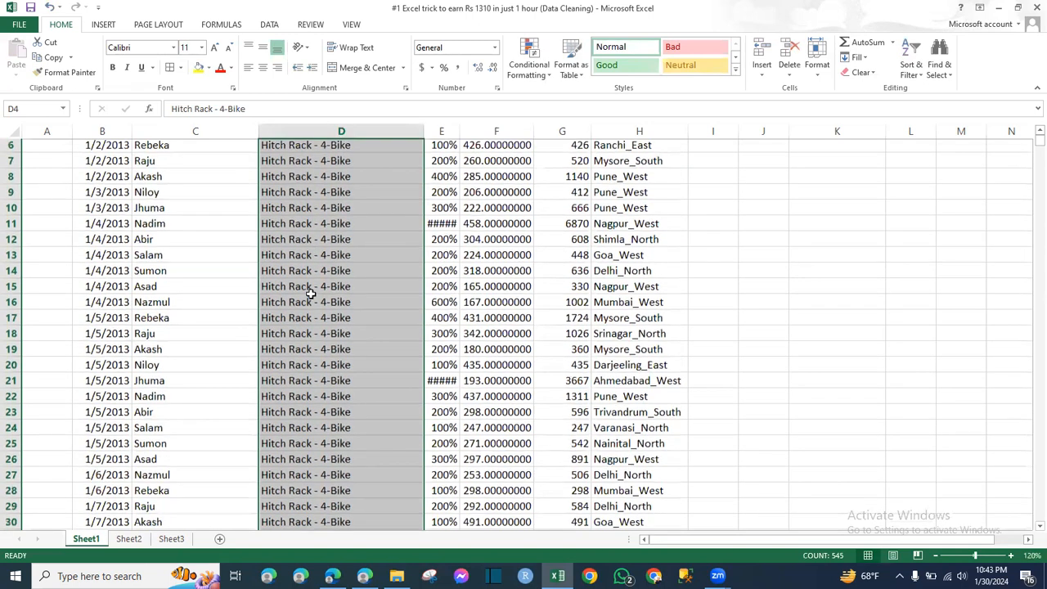
pyautogui.scroll(2, 311, 289)
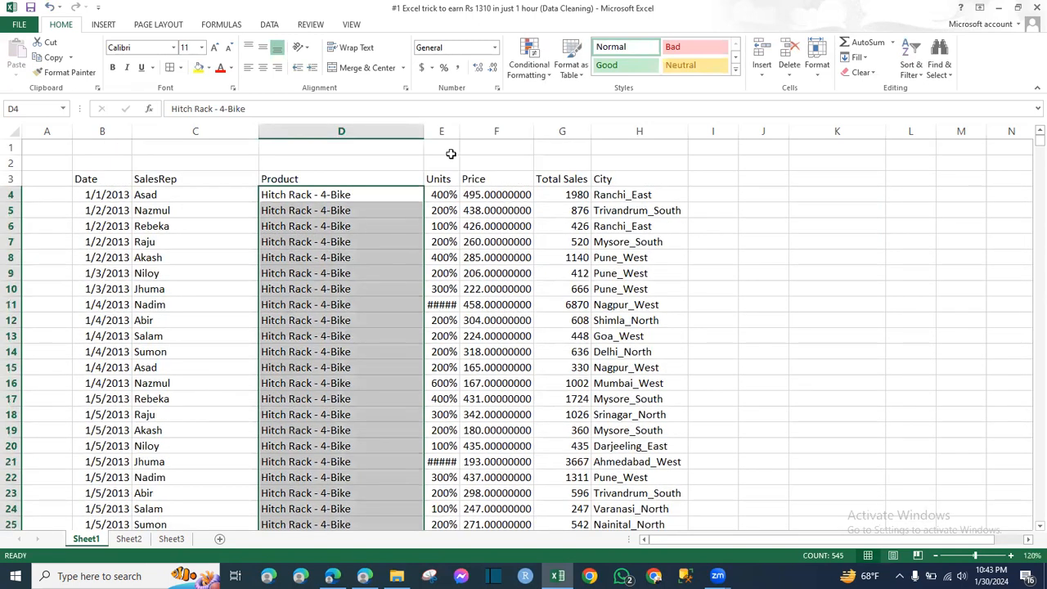
# AutoFit the Units column and change the format of E4:E10003 to Number.
pyautogui.click(443, 303)
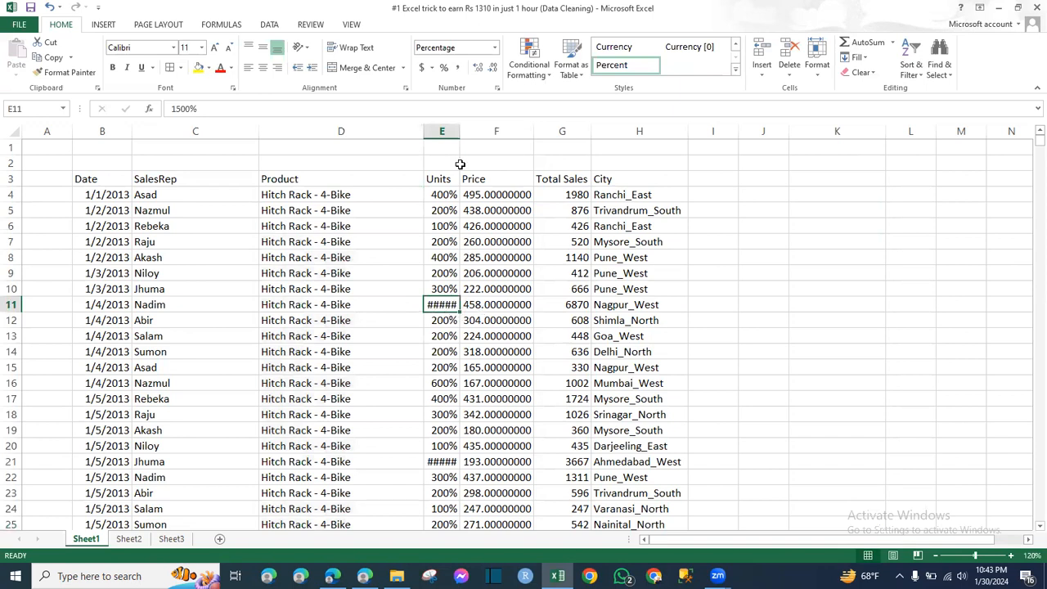
pyautogui.doubleClick(459, 133)
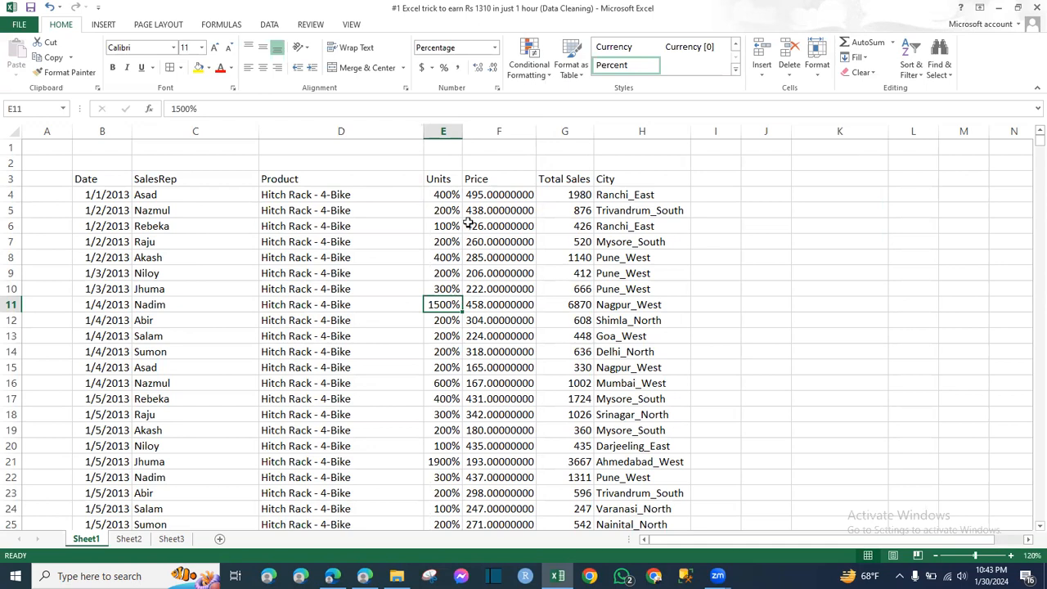
pyautogui.click(456, 195)
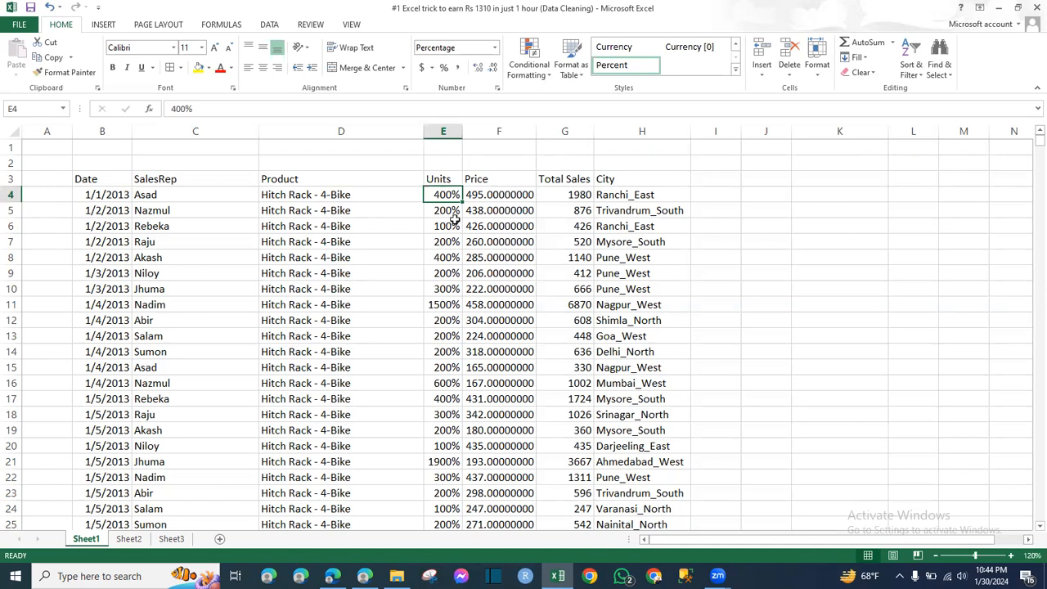
pyautogui.hotkey('ctrl', 'shift', 'Down')
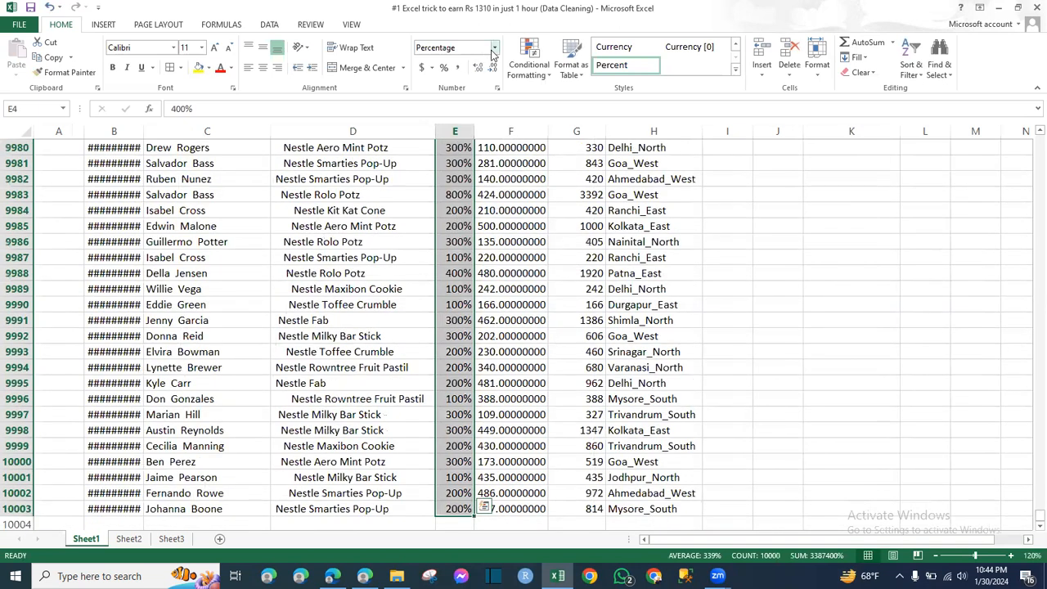
pyautogui.click(494, 49)
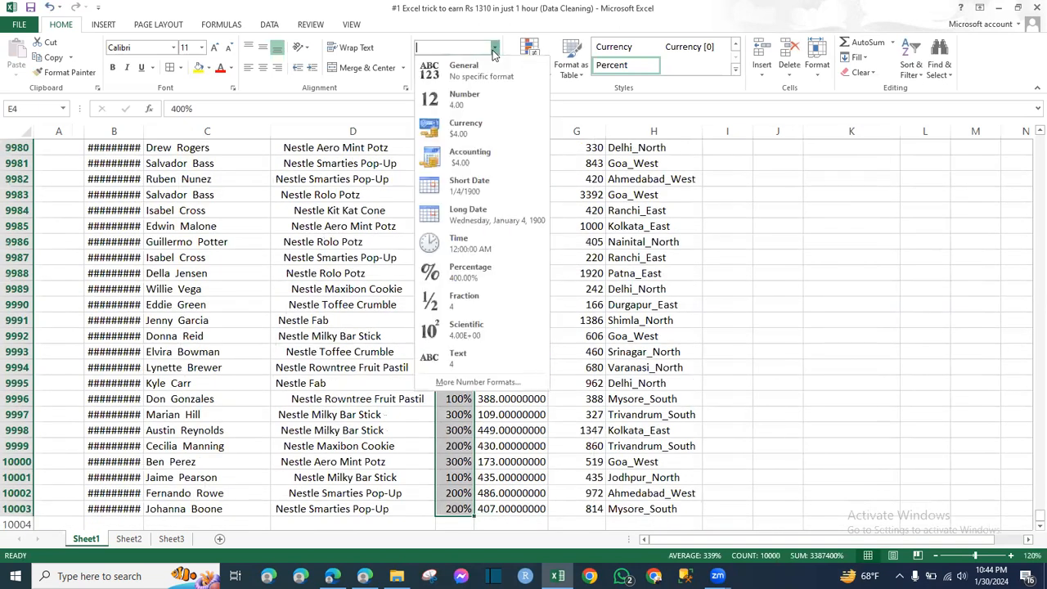
pyautogui.click(463, 96)
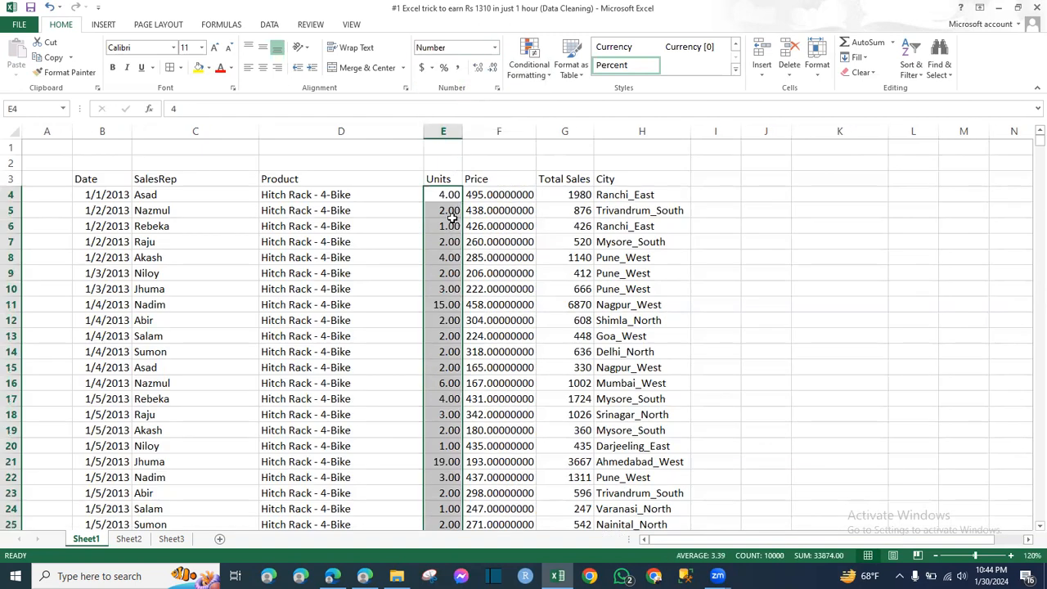
# Check several Units values and reduce E4:E10003 to zero decimal places.
pyautogui.click(448, 212)
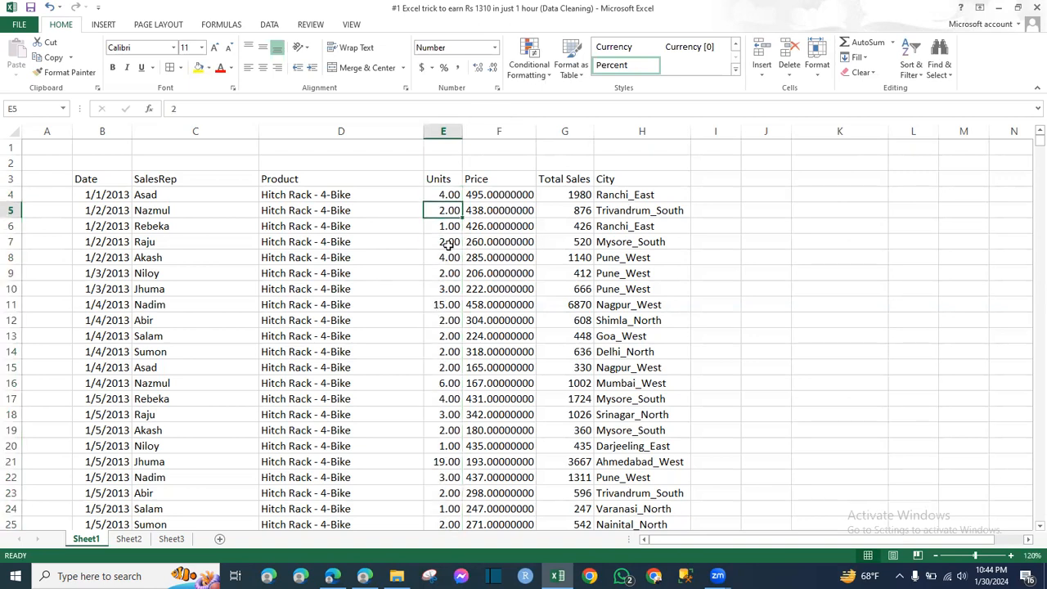
pyautogui.click(450, 193)
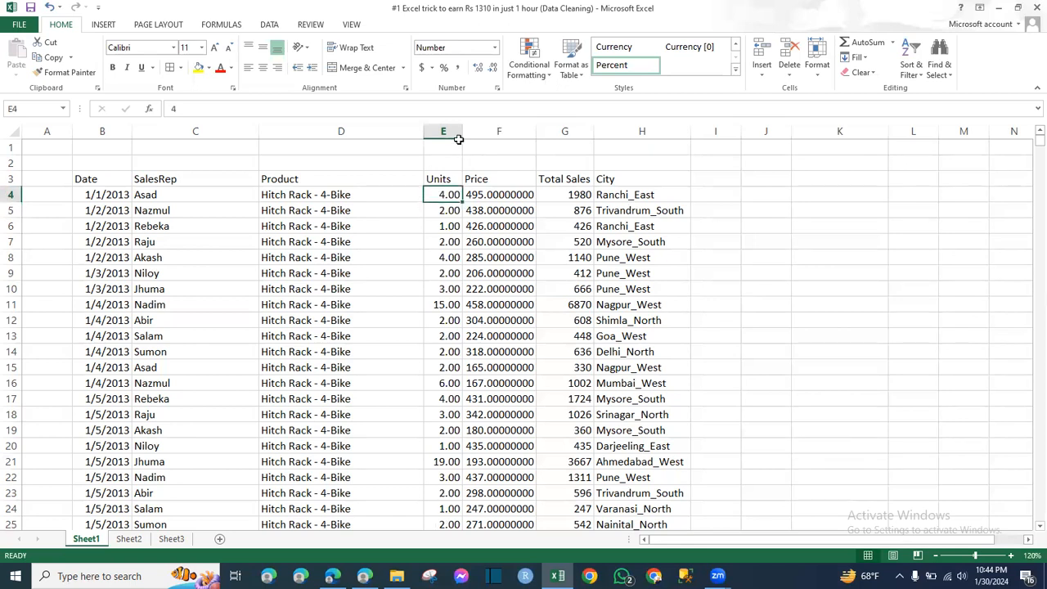
pyautogui.click(455, 223)
pyautogui.click(452, 195)
pyautogui.hotkey('ctrl', 'shift', 'Down')
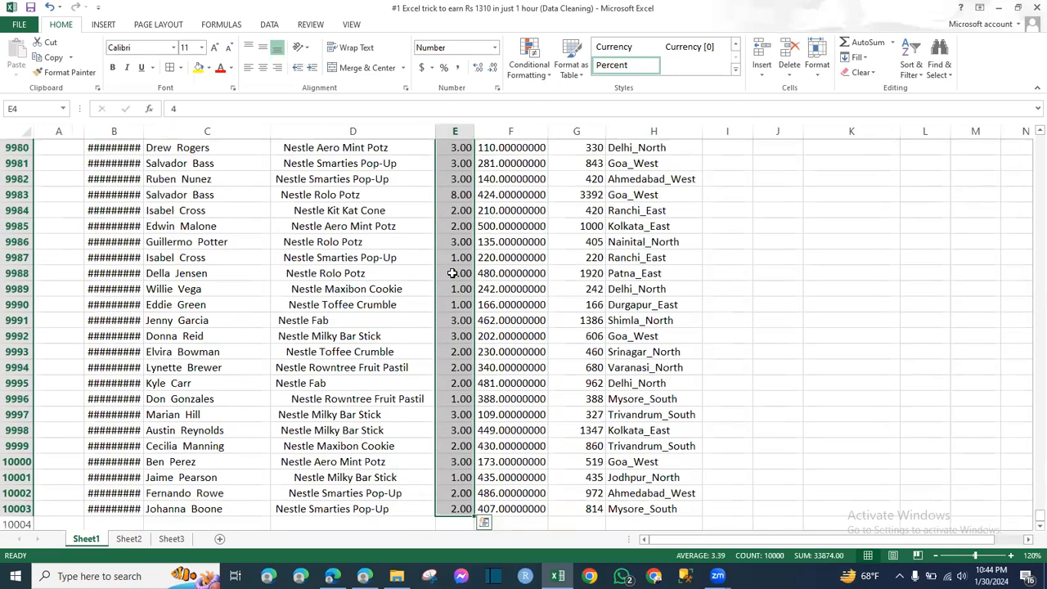
pyautogui.click(493, 68)
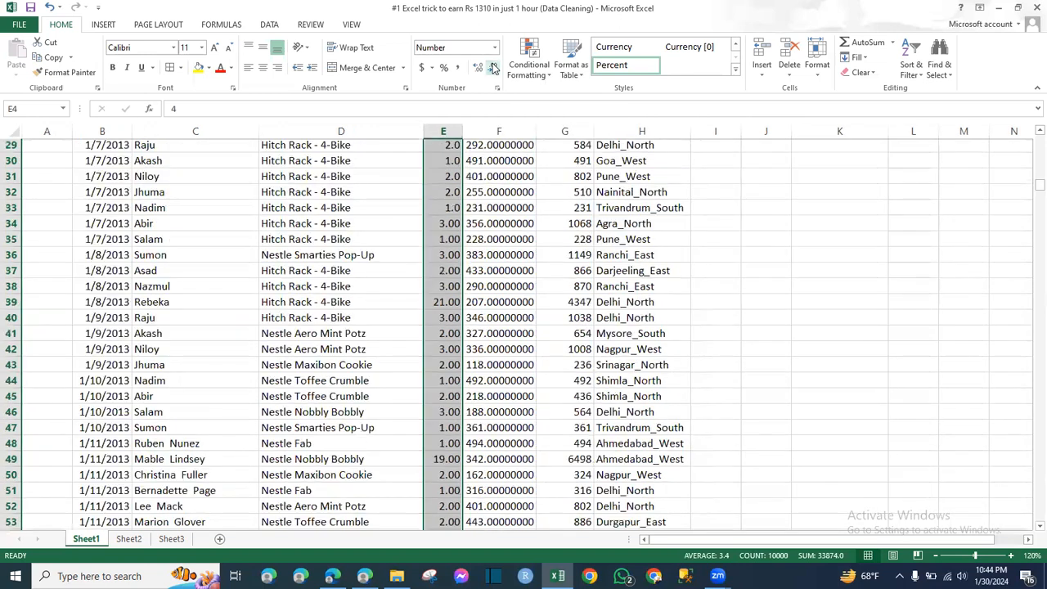
pyautogui.click(493, 68)
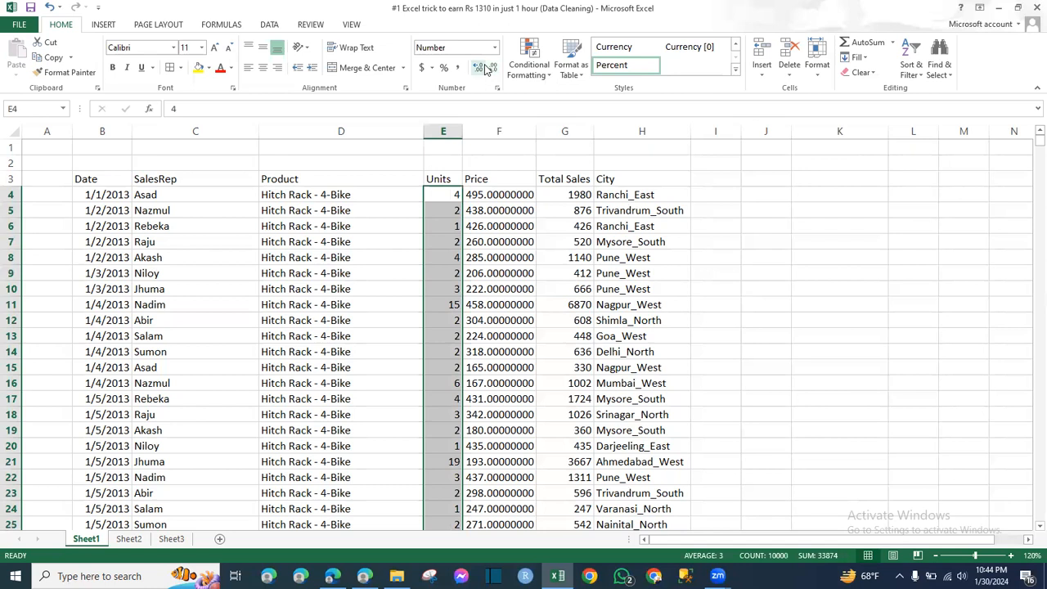
# Increase the displayed decimals of the Units values to three places.
pyautogui.click(483, 67)
pyautogui.click(482, 67)
pyautogui.click(483, 67)
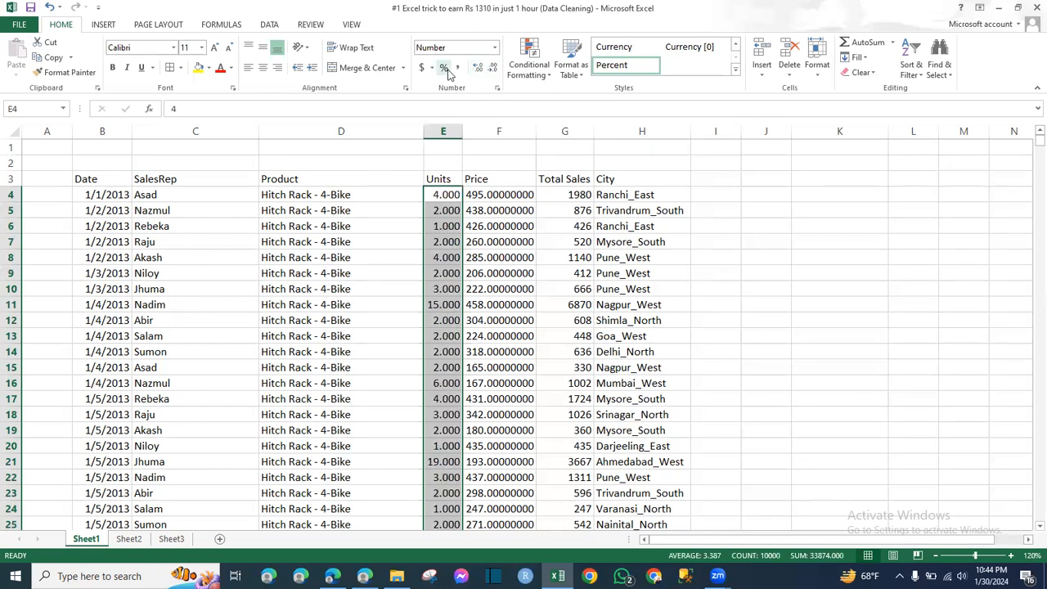
# Apply the Comma style to the Units values and show them with zero decimal places.
pyautogui.click(458, 69)
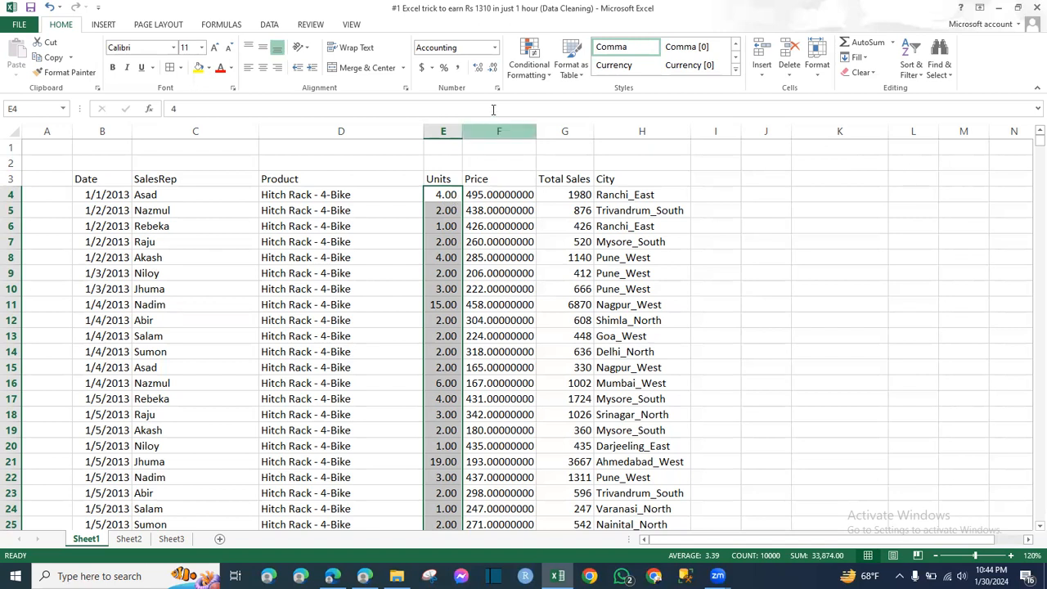
pyautogui.click(494, 72)
pyautogui.click(494, 72)
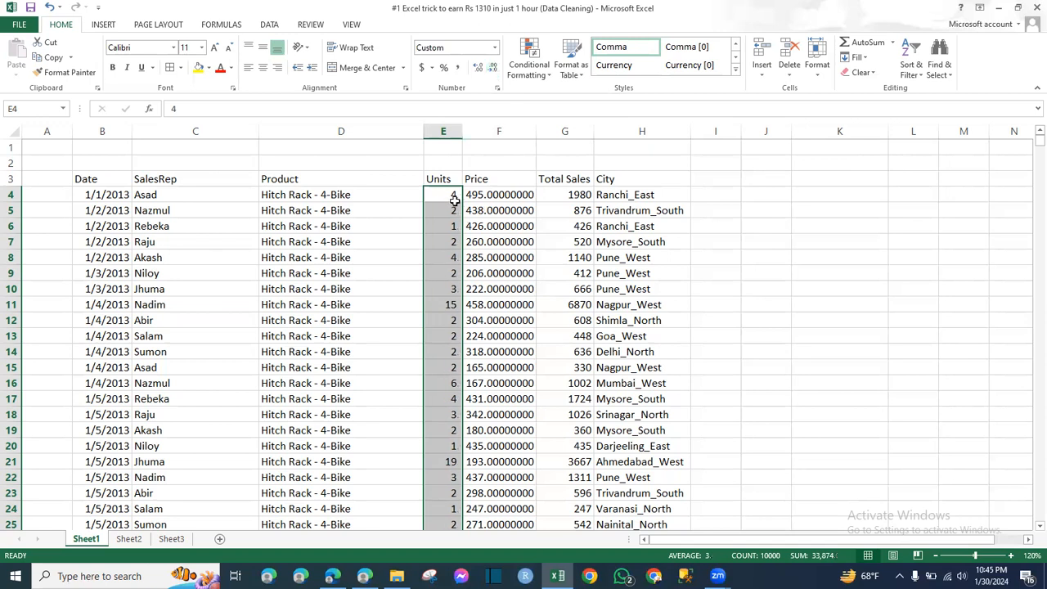
# Reduce the Price values in F4:F10003 to zero decimal places.
pyautogui.click(526, 194)
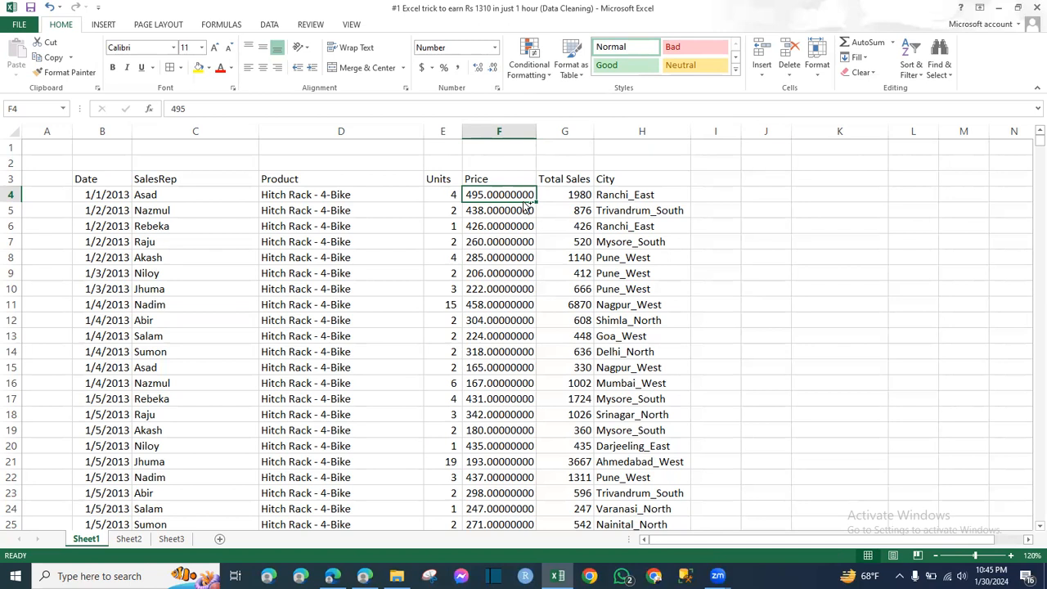
pyautogui.keyDown('shift'); pyautogui.doubleClick(526, 201); pyautogui.keyUp('shift')
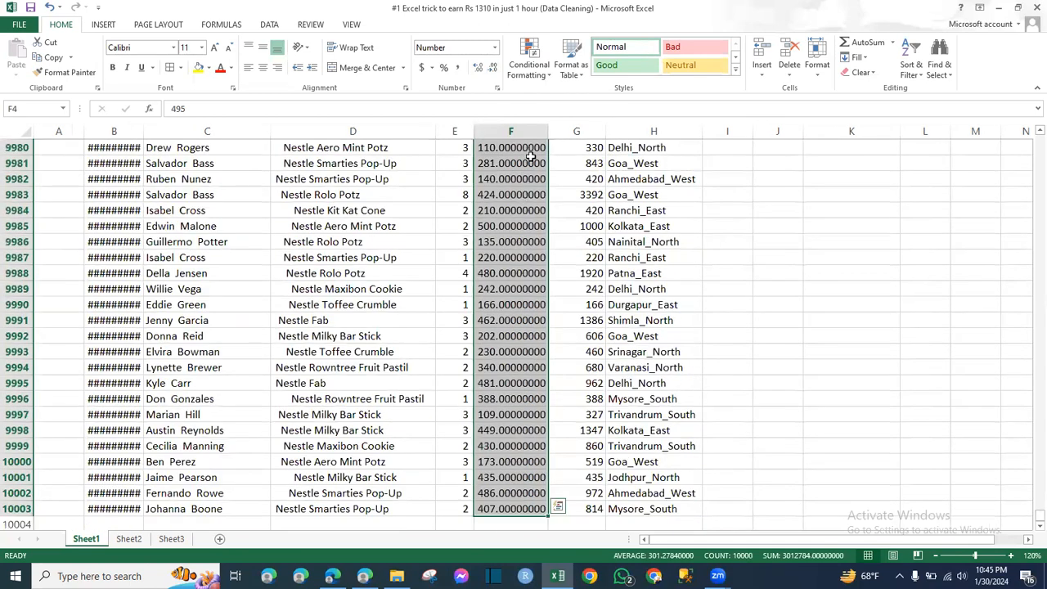
pyautogui.click(493, 69)
pyautogui.click(493, 68)
pyautogui.click(493, 68)
pyautogui.click(494, 69)
pyautogui.click(493, 69)
pyautogui.click(493, 69)
pyautogui.click(494, 69)
pyautogui.click(493, 69)
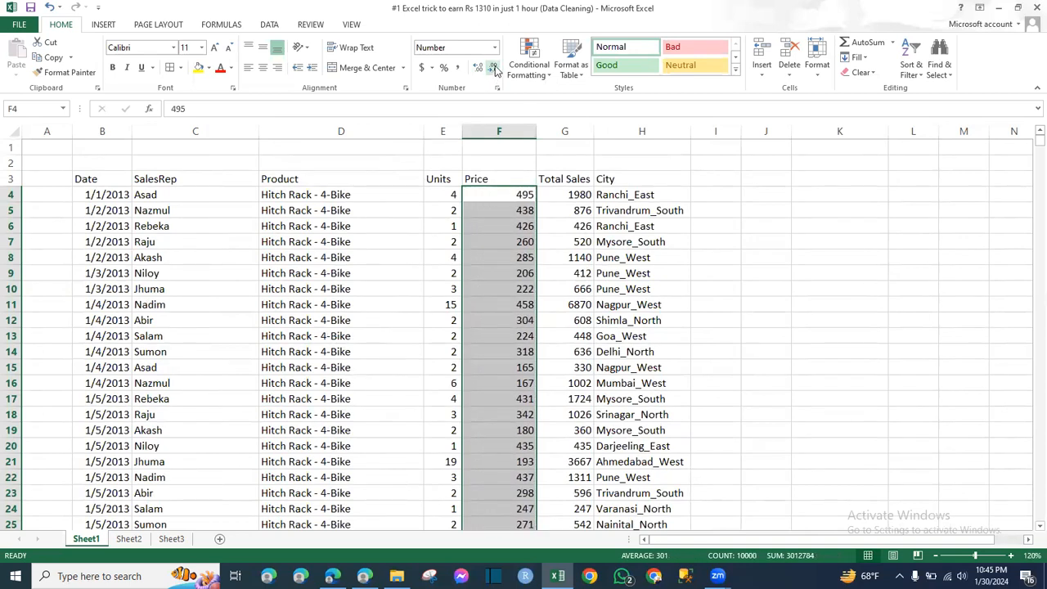
# Split the City values in H4:H10003 into two columns with Text to Columns, delimited only by an underscore.
pyautogui.click(582, 195)
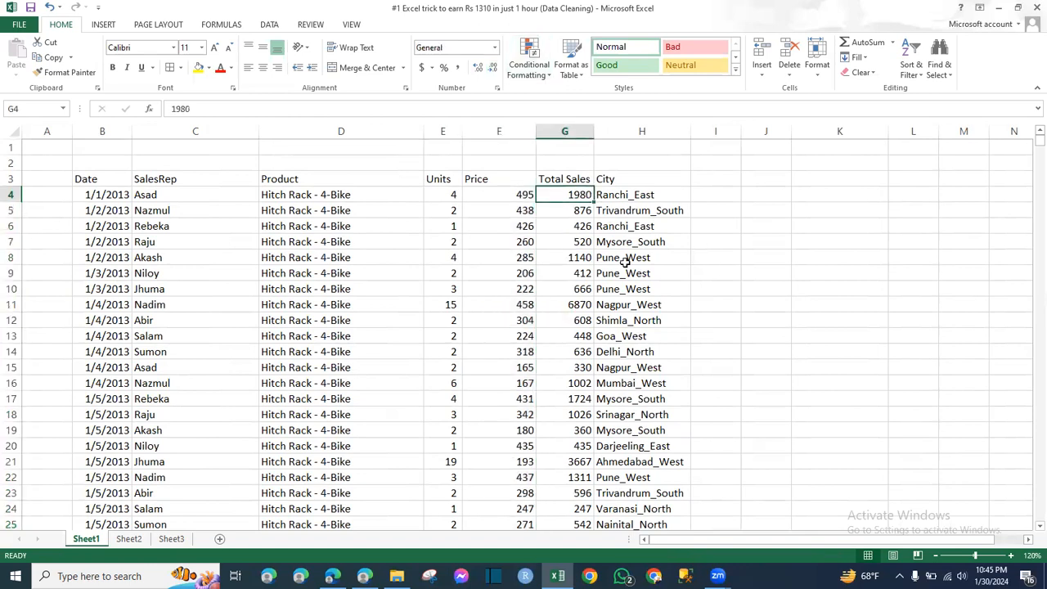
pyautogui.click(649, 177)
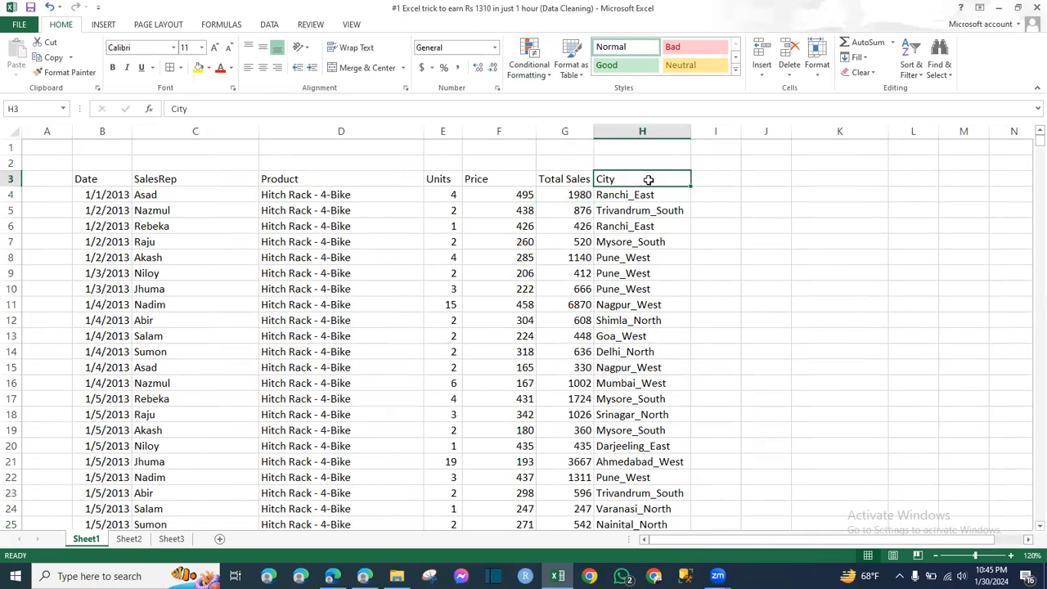
pyautogui.click(649, 193)
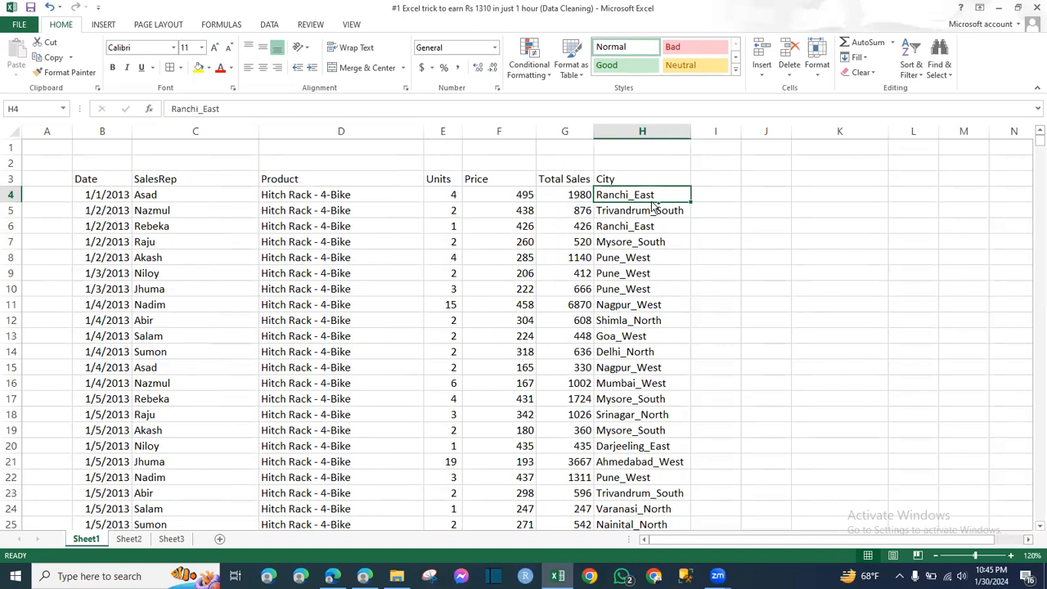
pyautogui.keyDown('shift'); pyautogui.doubleClick(652, 204); pyautogui.keyUp('shift')
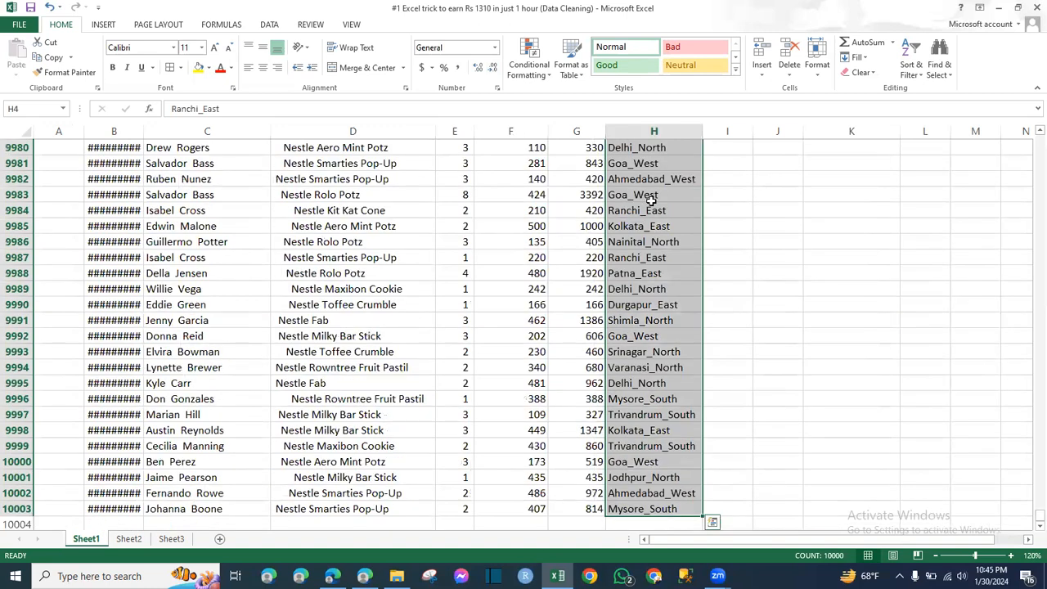
pyautogui.click(270, 26)
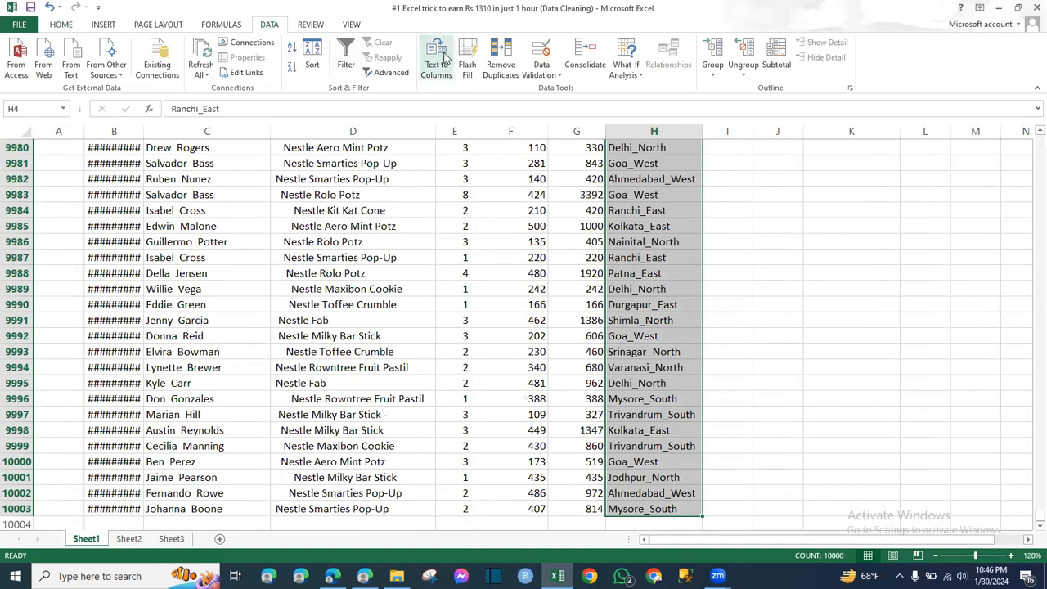
pyautogui.click(445, 57)
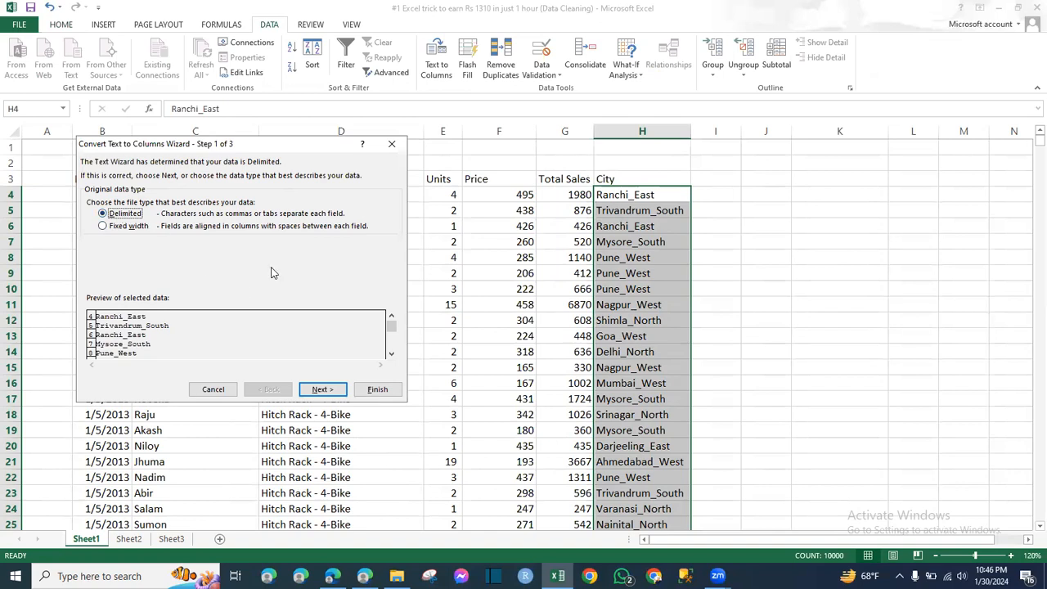
pyautogui.click(321, 390)
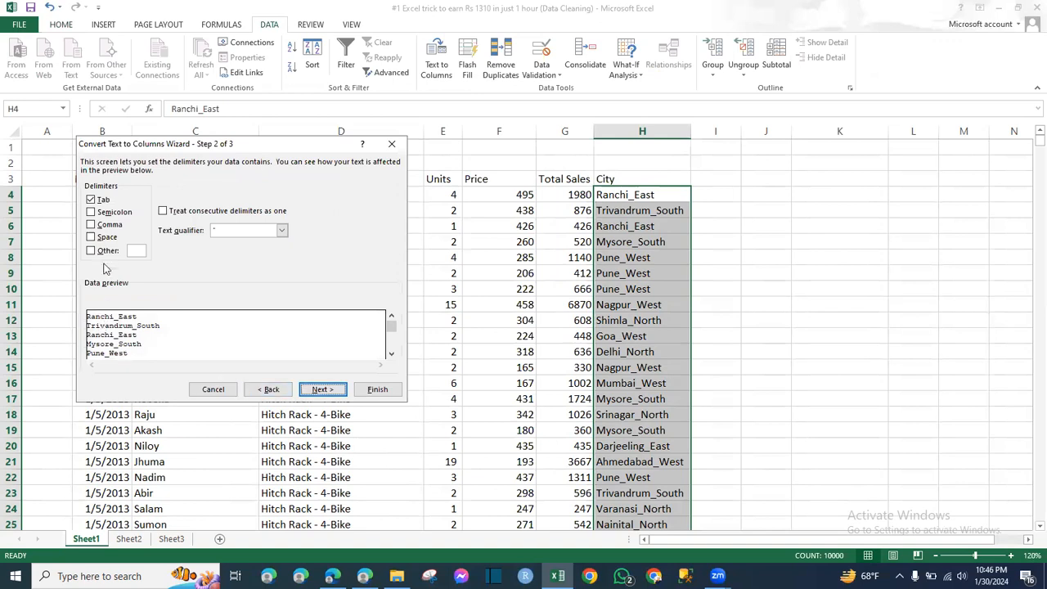
pyautogui.click(91, 200)
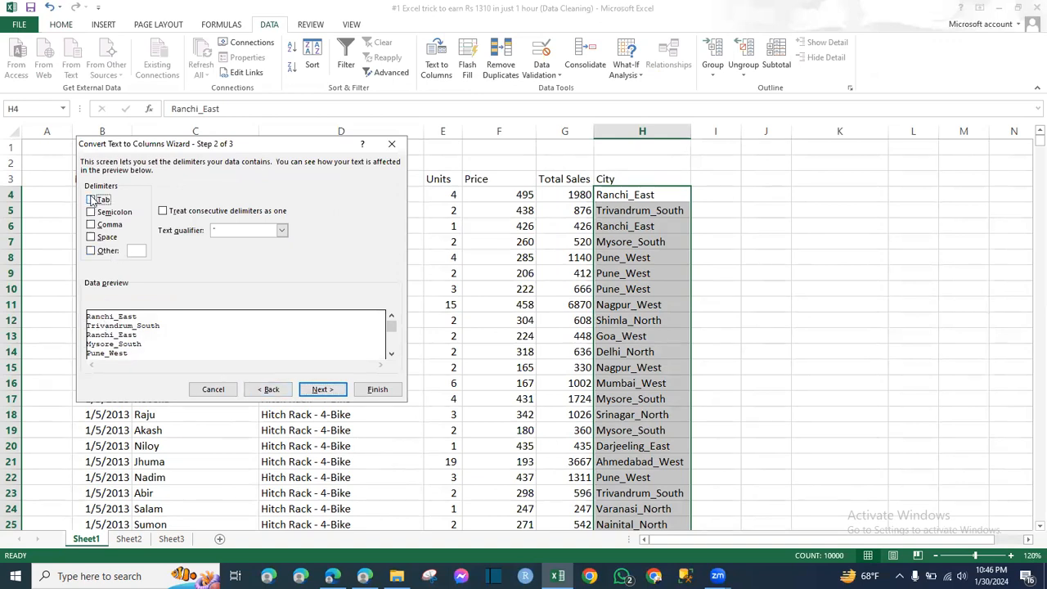
pyautogui.click(93, 252)
pyautogui.write('_')
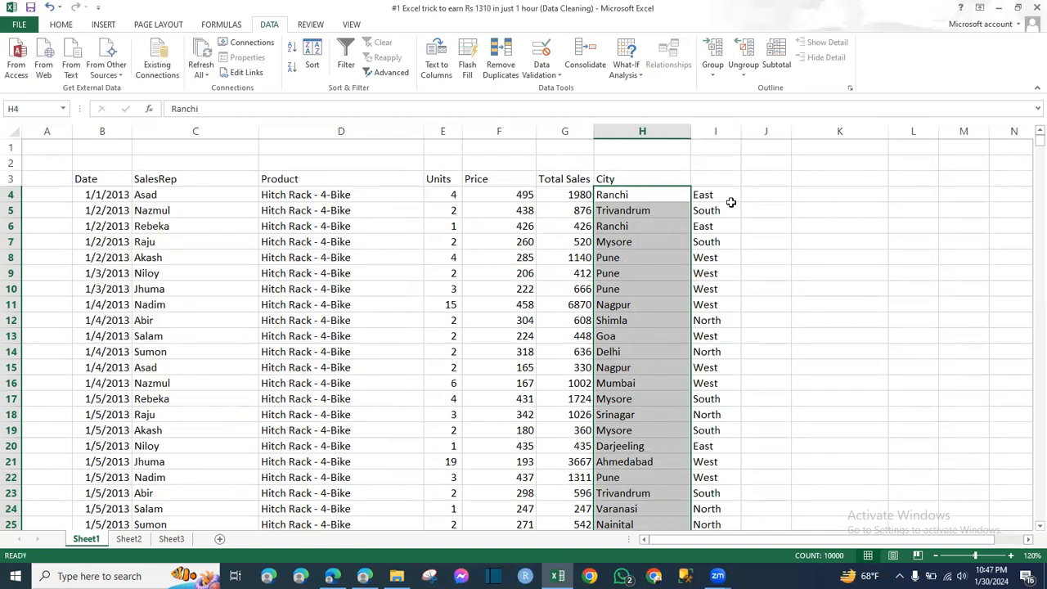
# Enter the header Region in I3 above the split-off direction values.
pyautogui.click(726, 177)
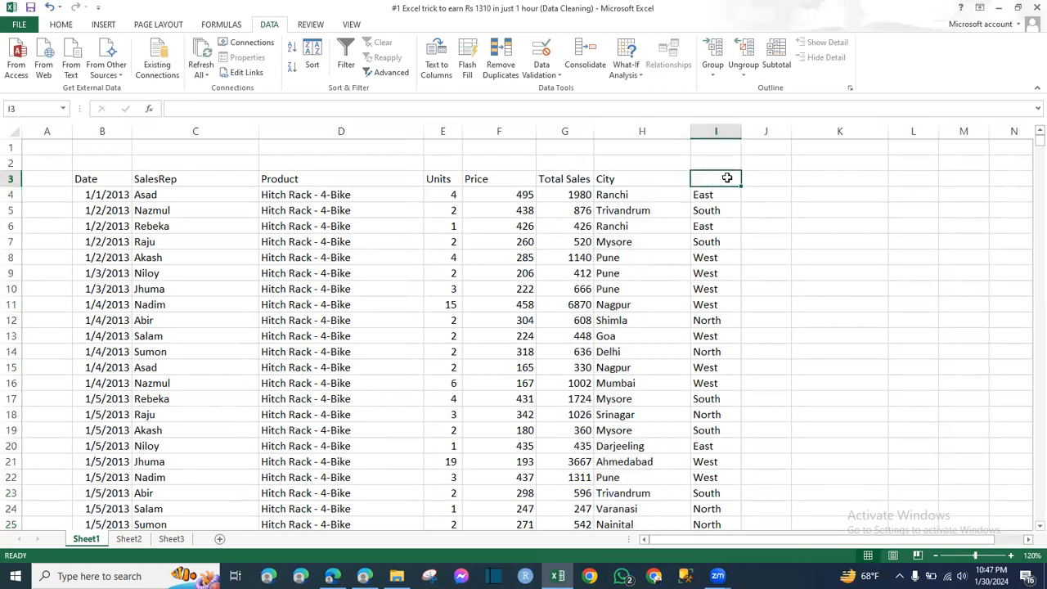
pyautogui.write('re')
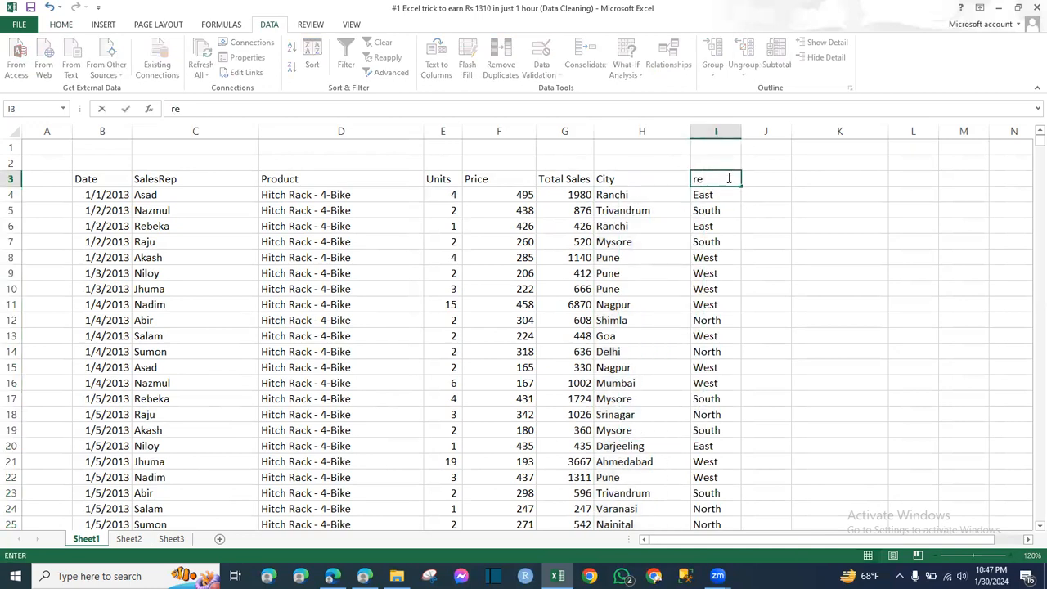
pyautogui.write('Region')
# AutoFit the Date column and apply borders to all cells of the table B3:I10003.
pyautogui.click(110, 179)
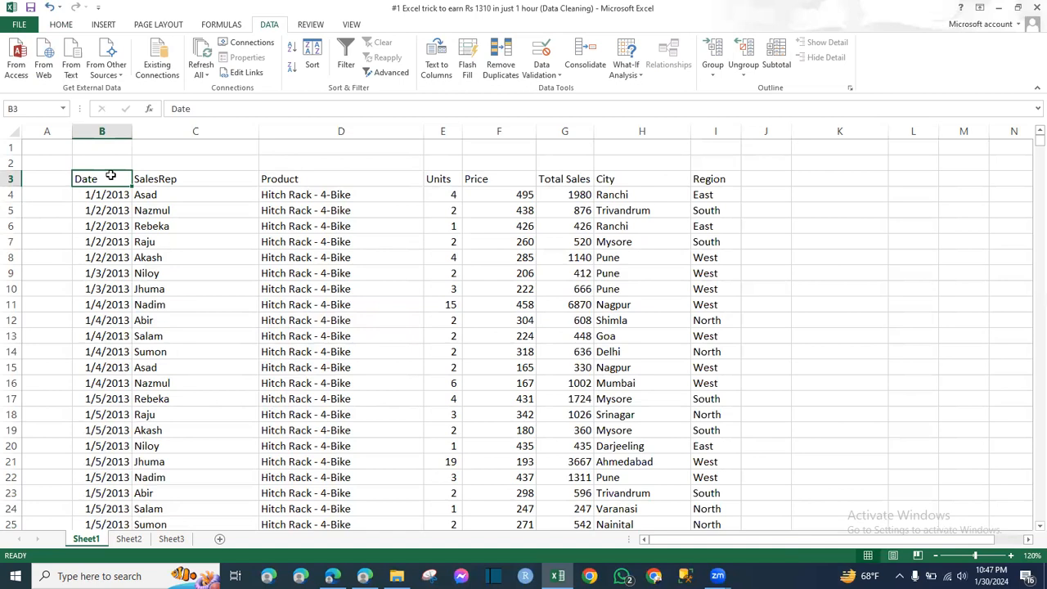
pyautogui.hotkey('ctrl', 'shift', 'Right')
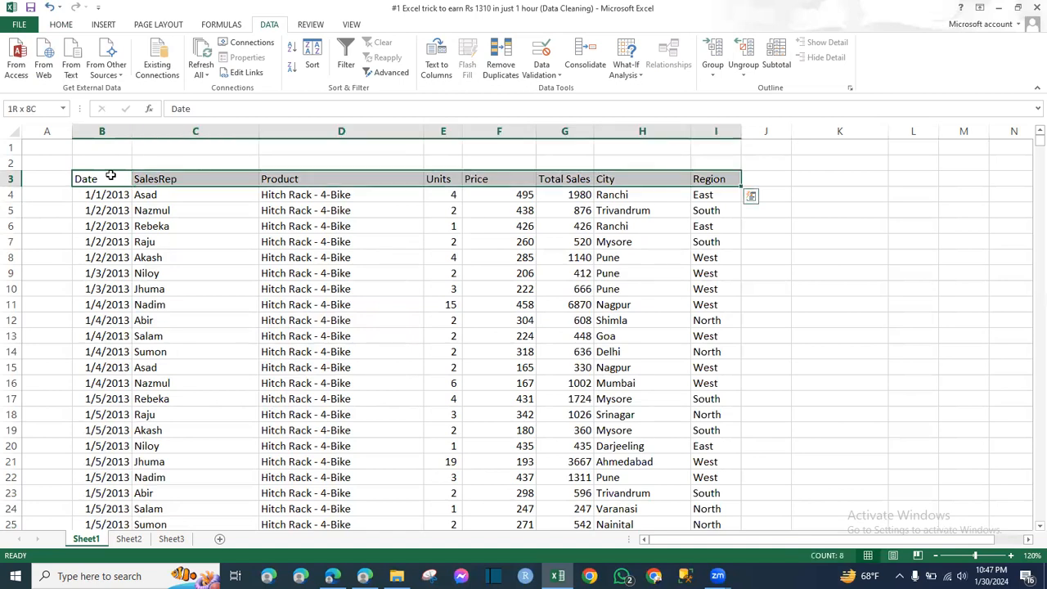
pyautogui.hotkey('ctrl', 'shift', 'Down')
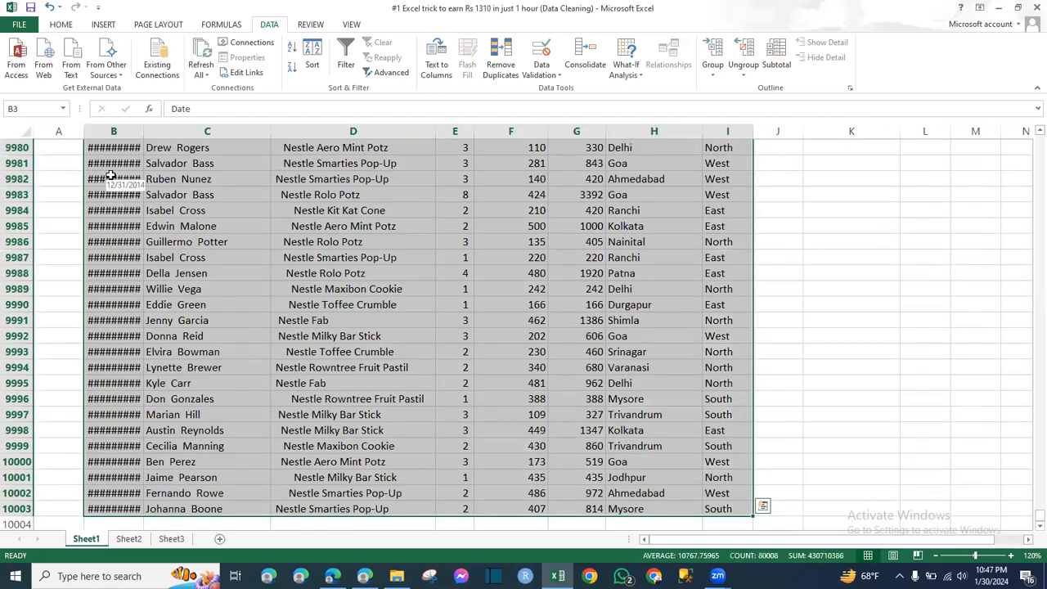
pyautogui.scroll(3, 146, 194)
pyautogui.scroll(5, 146, 195)
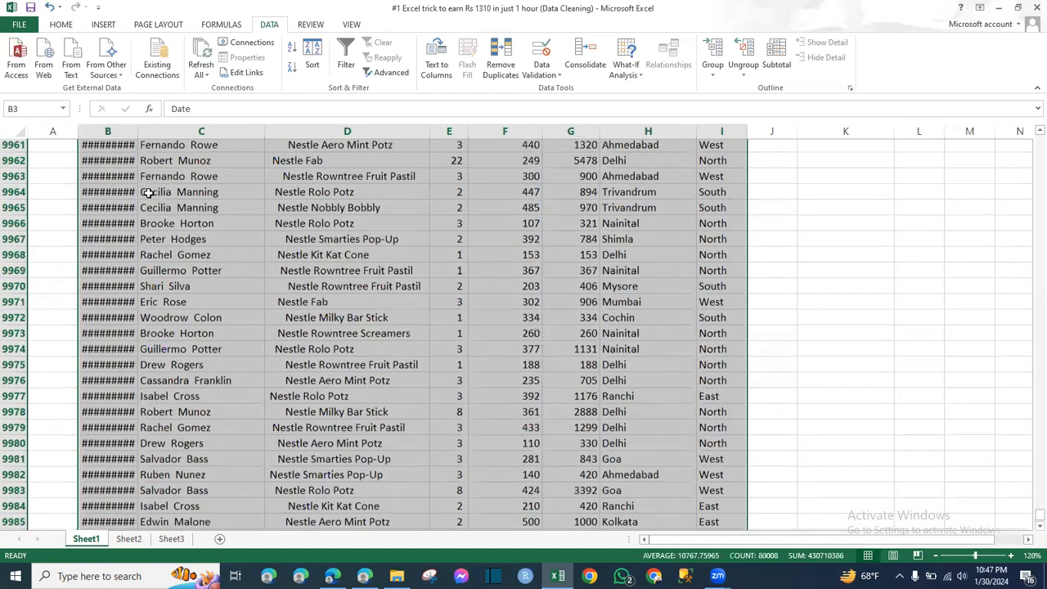
pyautogui.click(67, 24)
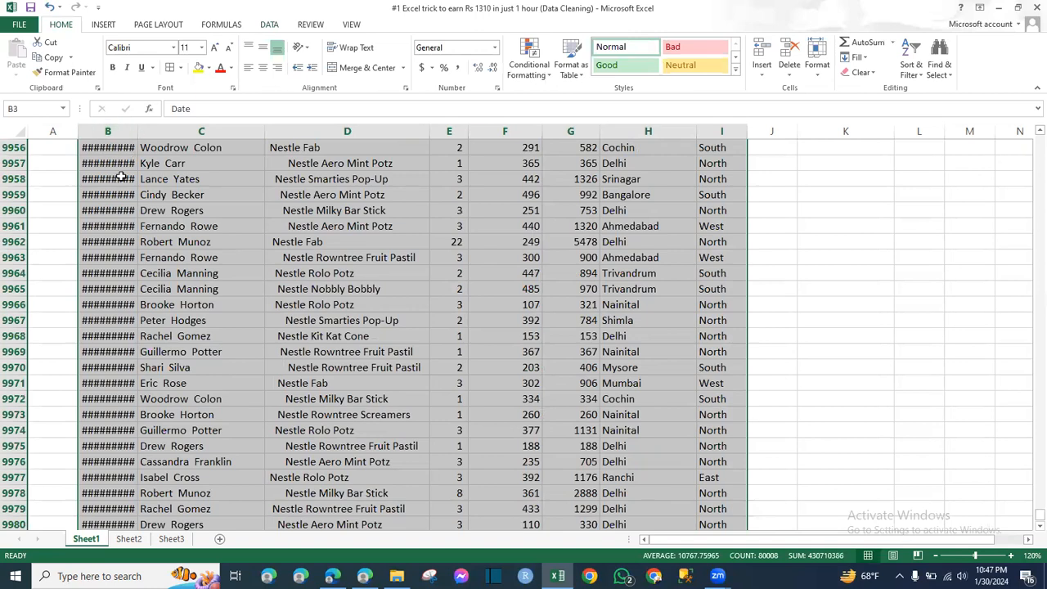
pyautogui.doubleClick(136, 132)
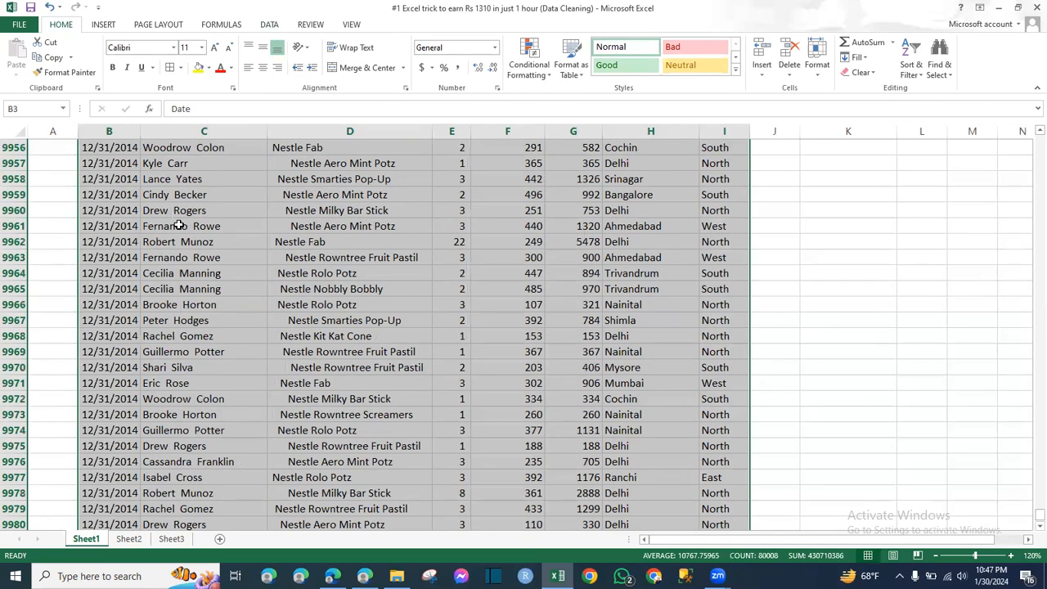
pyautogui.click(173, 74)
pyautogui.hotkey('ctrl', 'BackSpace')
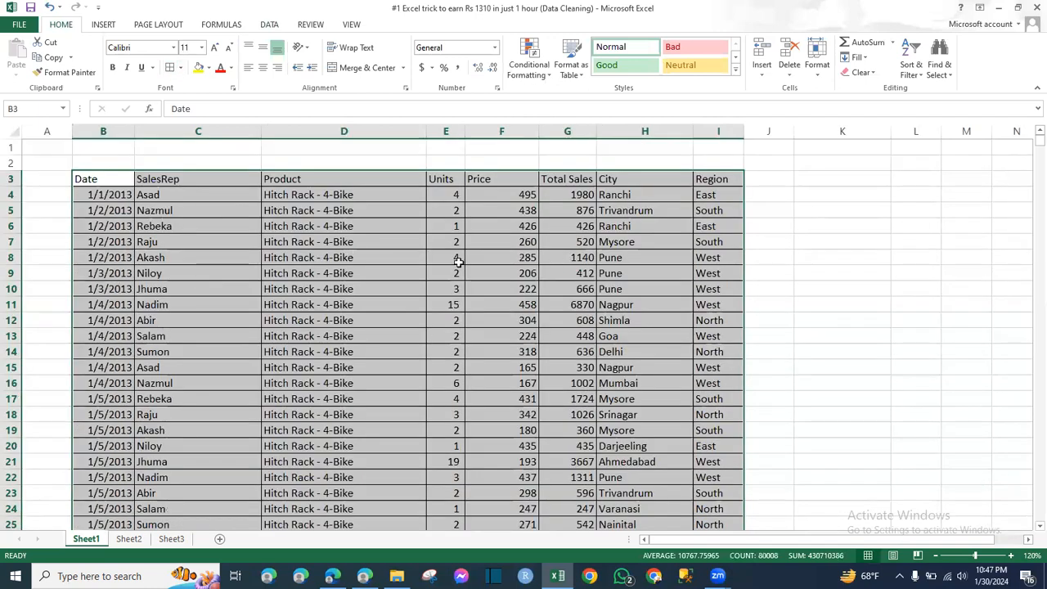
pyautogui.click(186, 325)
# Fill the header row B3:I3 with light green and make its text white.
pyautogui.moveTo(103, 178); pyautogui.dragTo(714, 180)
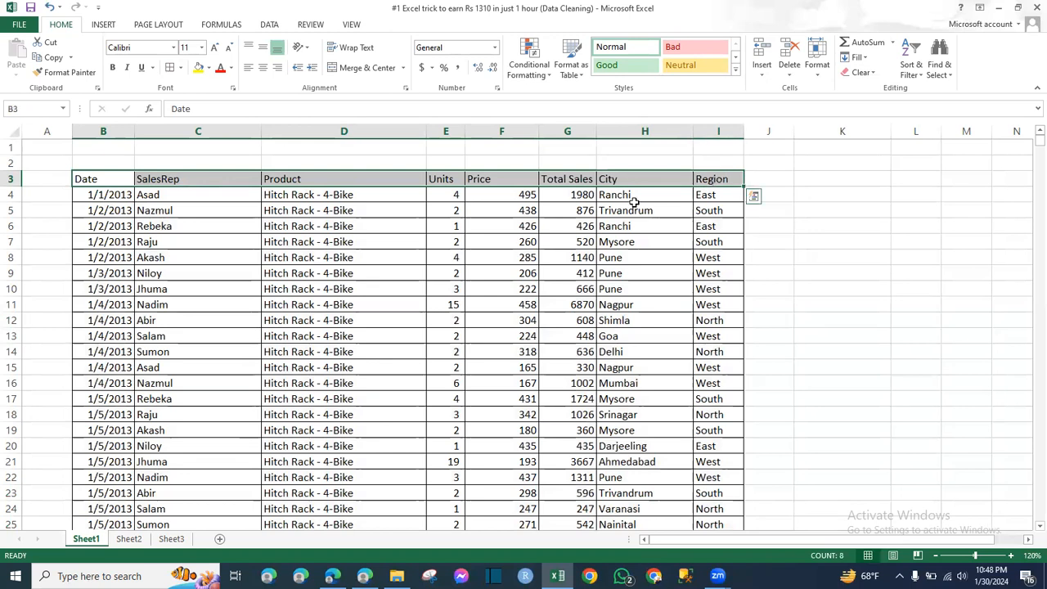
pyautogui.click(210, 69)
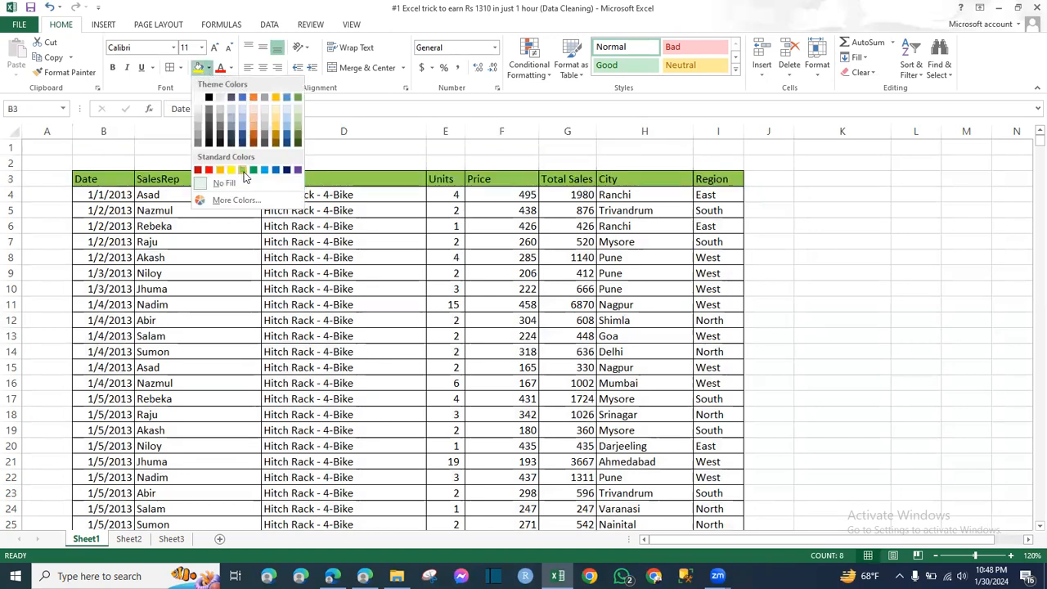
pyautogui.click(242, 170)
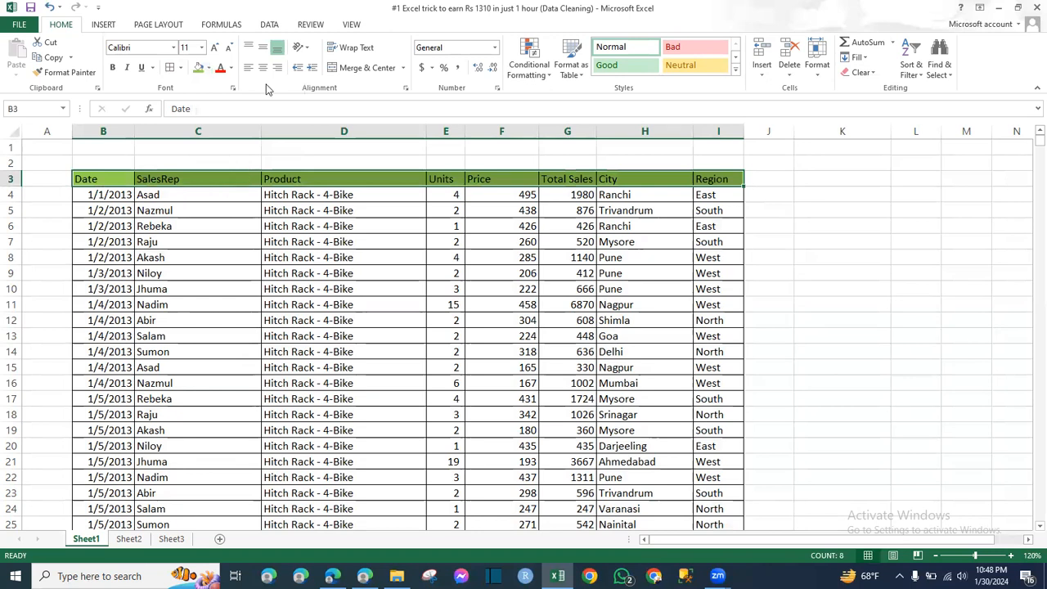
pyautogui.click(232, 68)
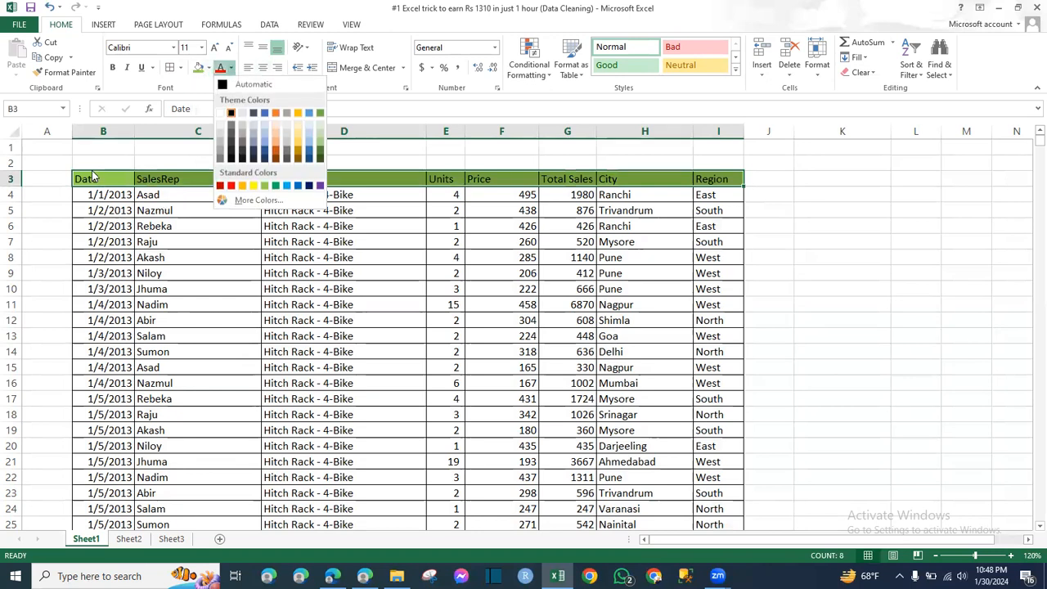
pyautogui.click(219, 114)
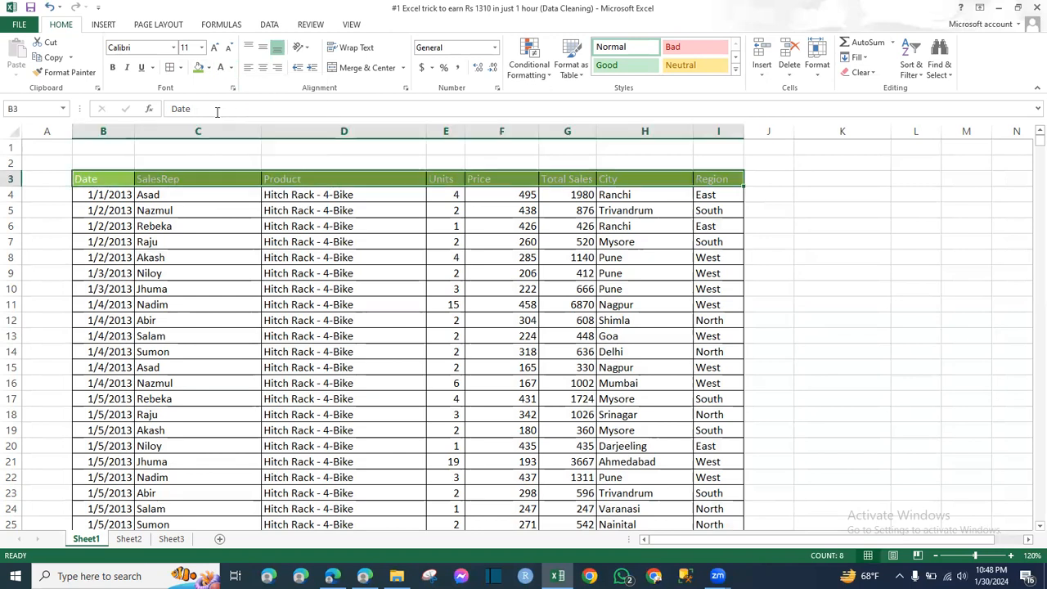
# Increase the font size of the header row B3:I3 to 16.
pyautogui.click(214, 48)
pyautogui.click(213, 48)
pyautogui.click(214, 47)
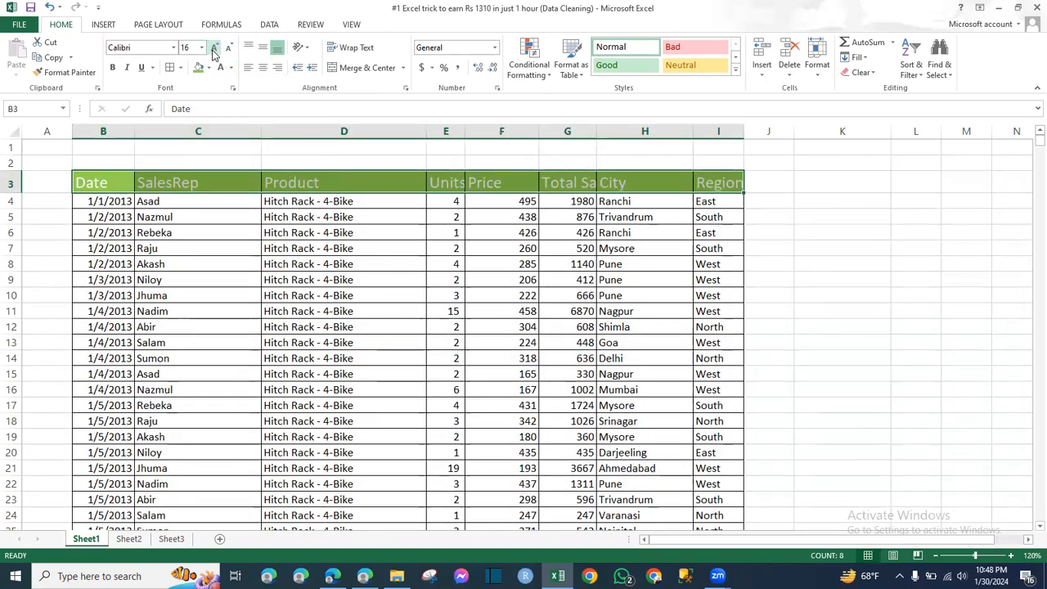
pyautogui.click(337, 250)
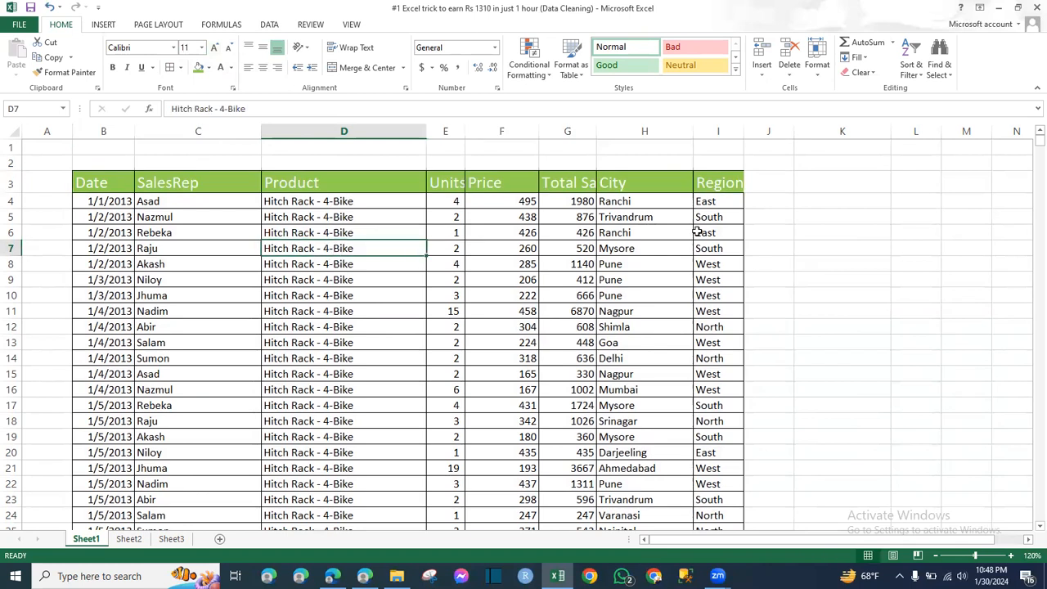
# AutoFit the Region, Total Sales and Units columns to the enlarged headers.
pyautogui.doubleClick(745, 131)
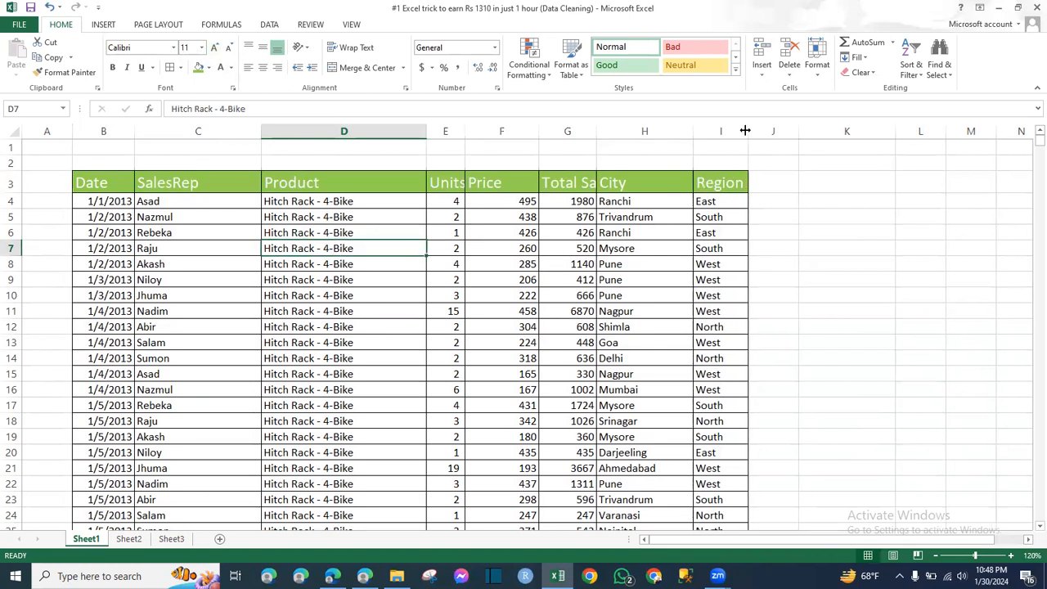
pyautogui.doubleClick(595, 129)
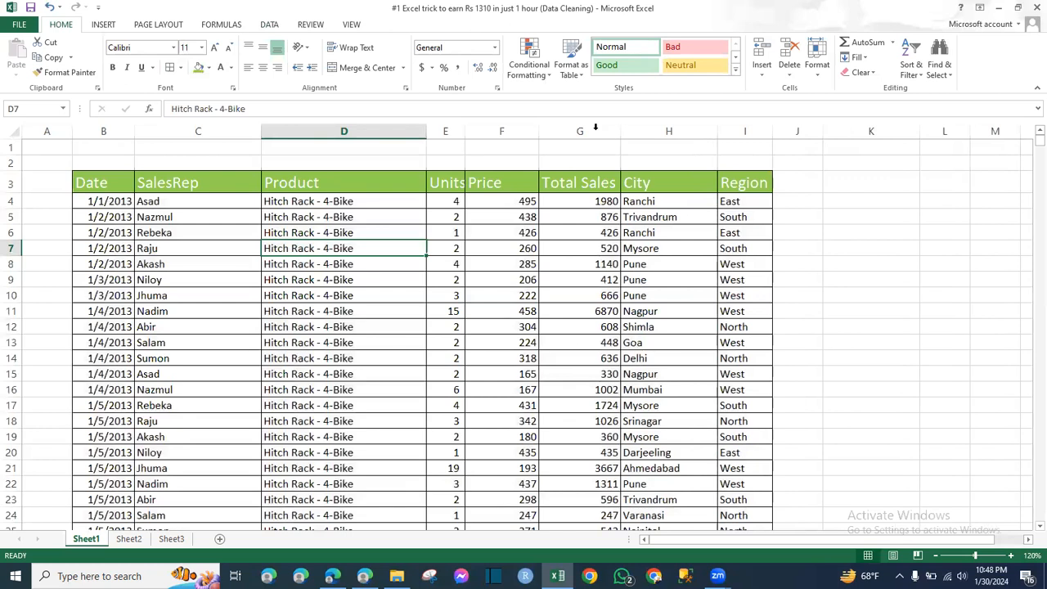
pyautogui.doubleClick(464, 132)
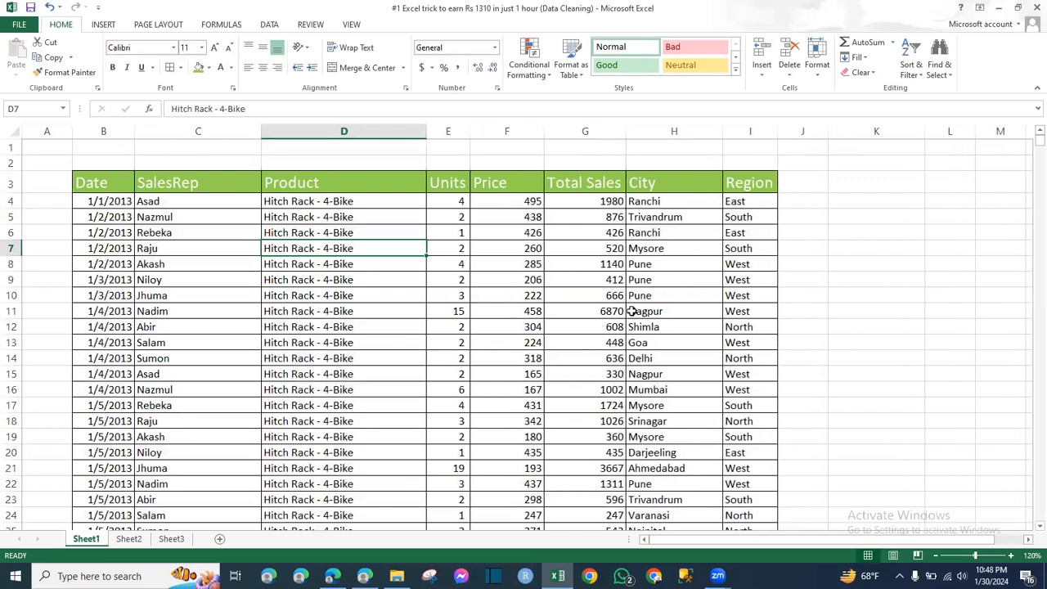
# Review the tidy reference table on Sheet2, and view the topic list on Sheet3.
pyautogui.click(129, 540)
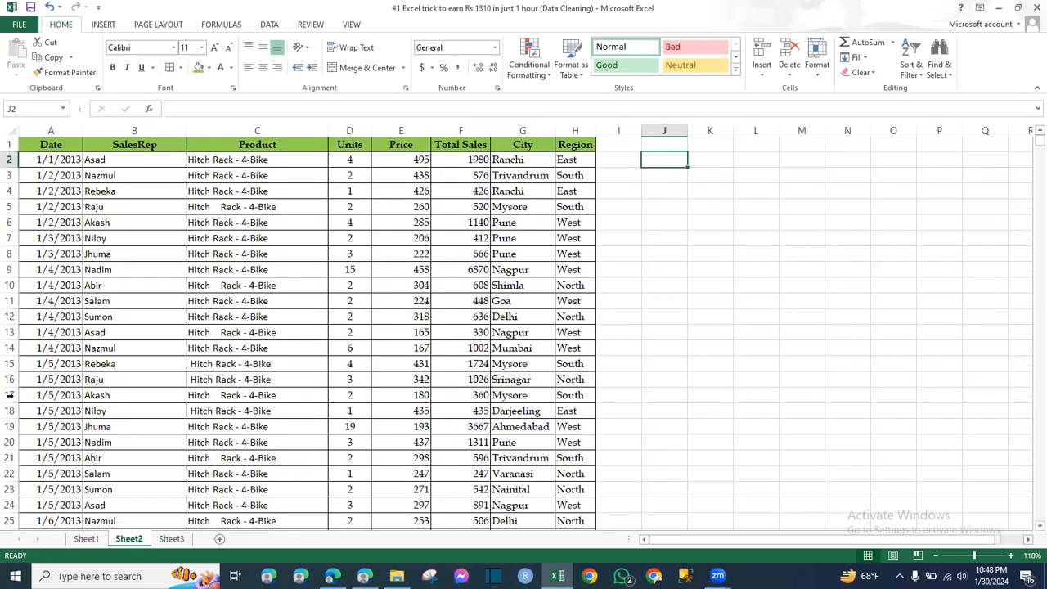
pyautogui.scroll(-1, 416, 231)
pyautogui.scroll(1, 415, 231)
pyautogui.click(171, 539)
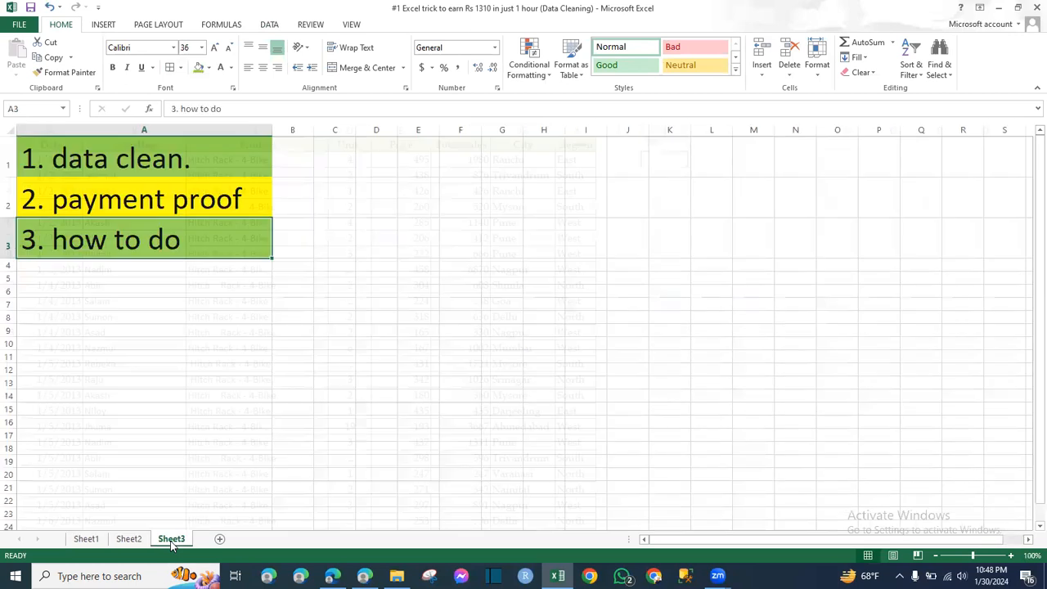